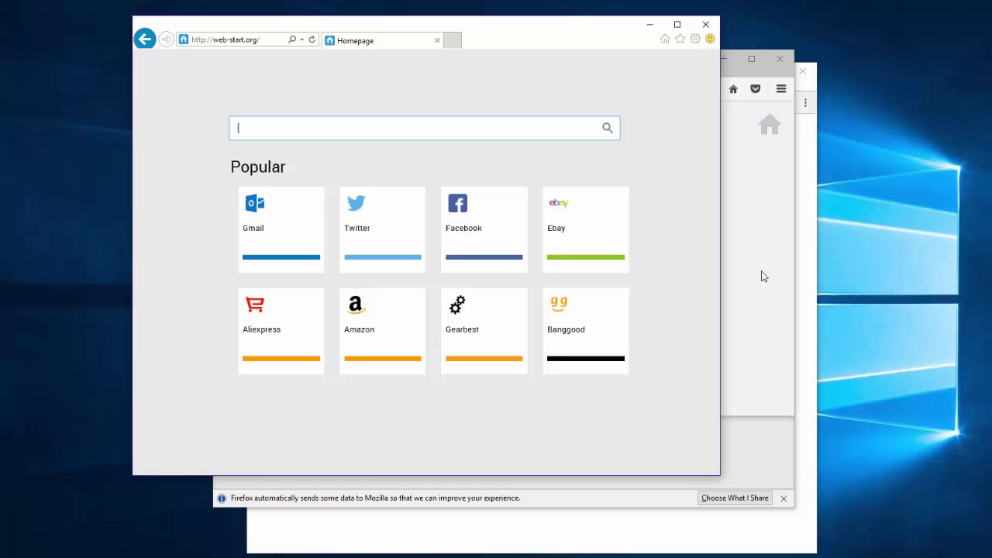
# - Bring the Firefox and Chrome windows forward in turn to view the web-start.org homepage in each
pyautogui.click(726, 74)
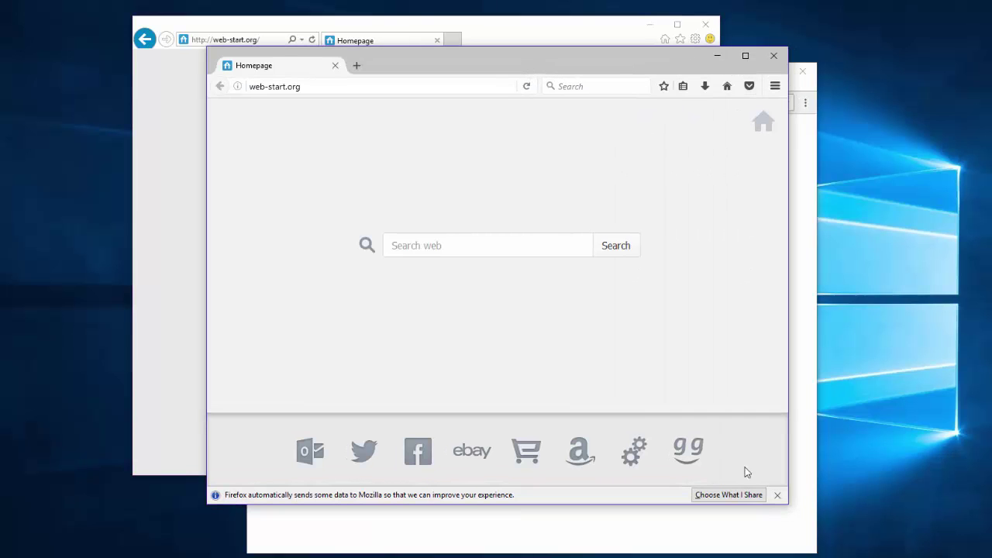
pyautogui.click(797, 536)
pyautogui.moveTo(462, 82); pyautogui.dragTo(521, 107)
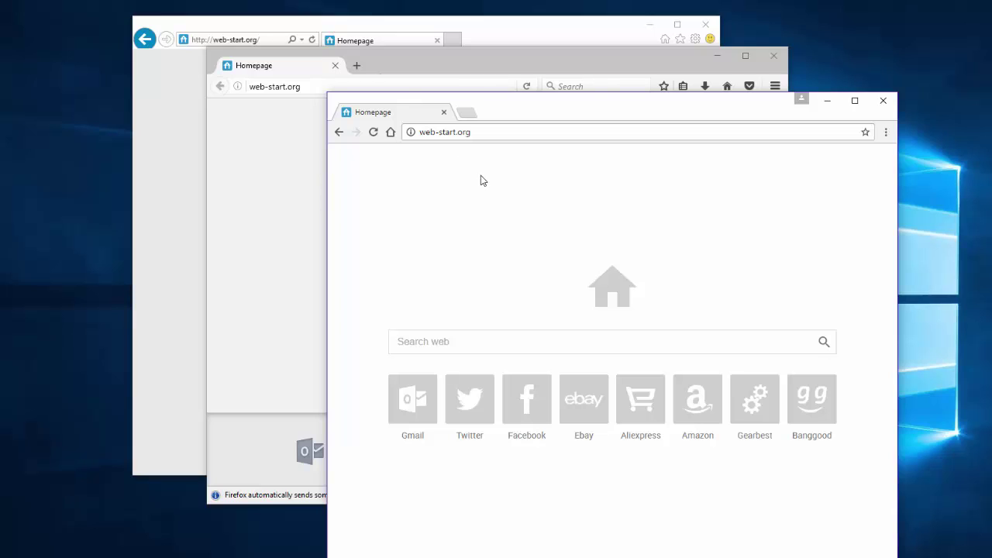
# - Search the web for 123 from the web-start.org page in Chrome, look through the results and return to the homepage
pyautogui.click(421, 343)
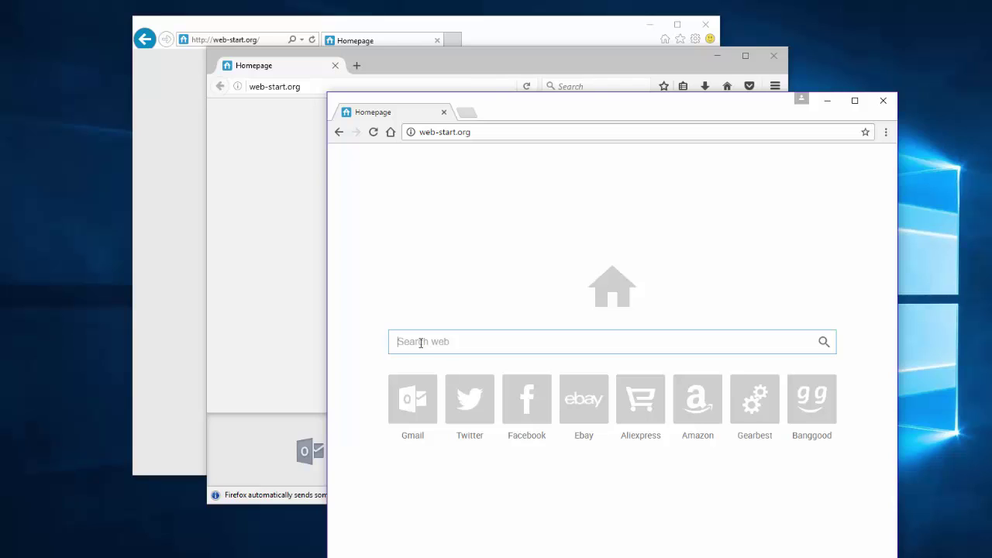
pyautogui.write('123')
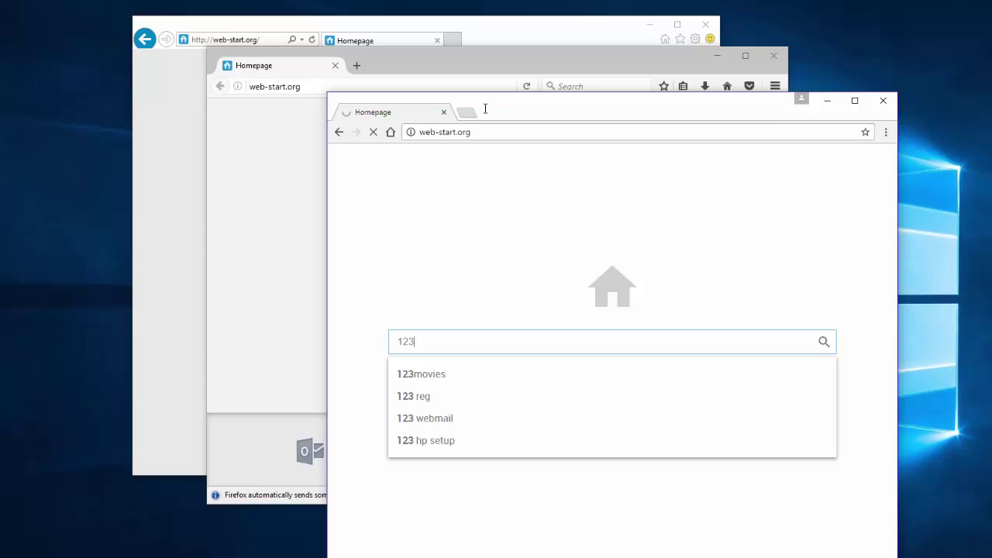
pyautogui.moveTo(514, 111); pyautogui.dragTo(473, 90)
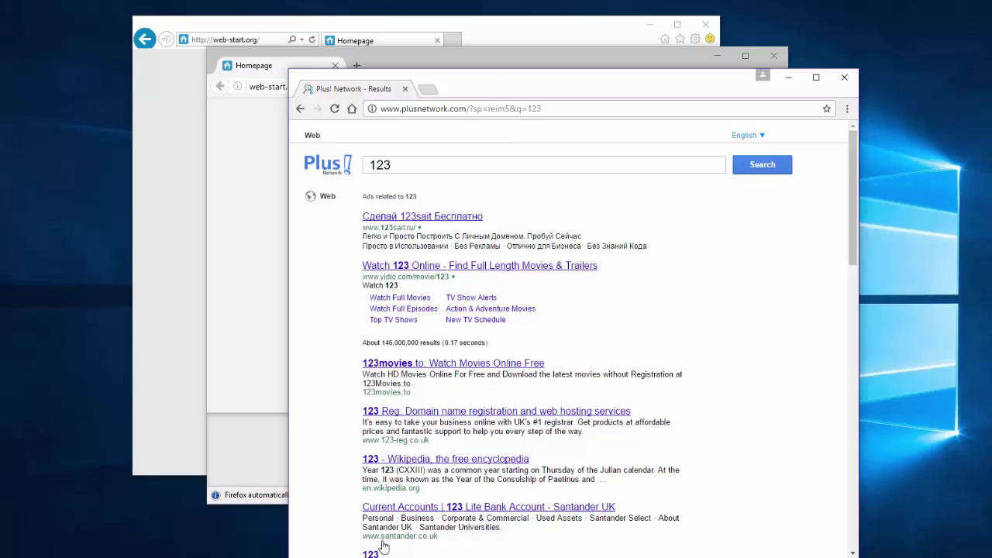
pyautogui.scroll(-15, 387, 541)
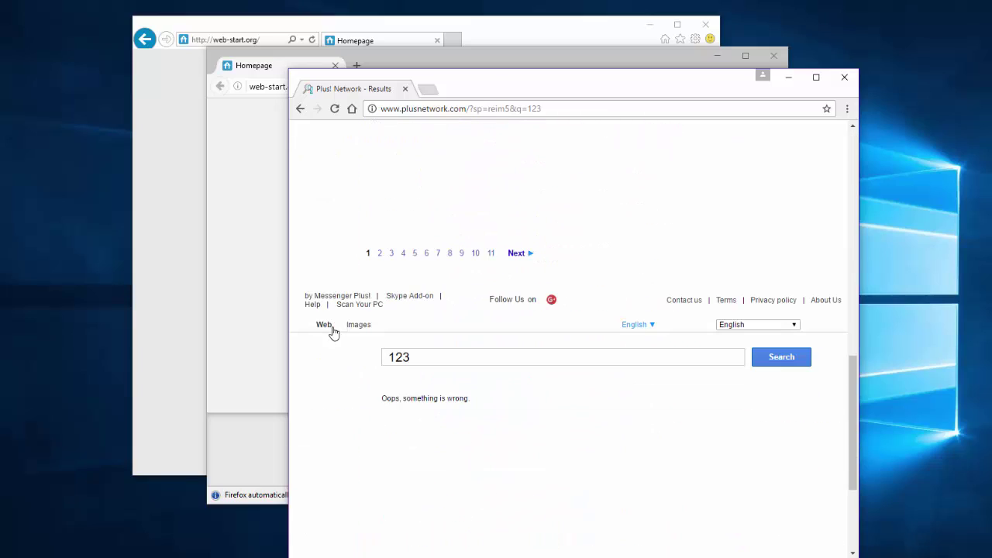
pyautogui.scroll(15, 419, 310)
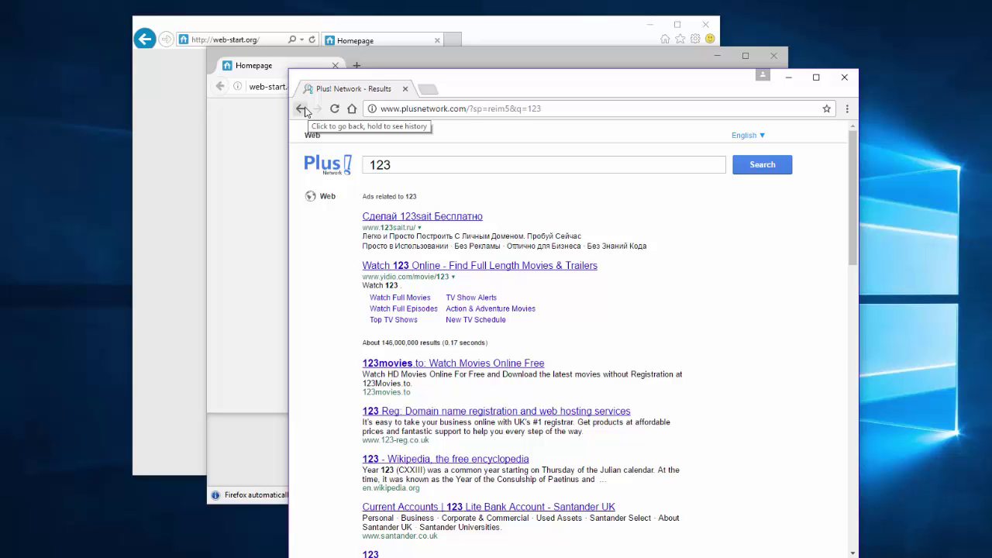
pyautogui.click(304, 110)
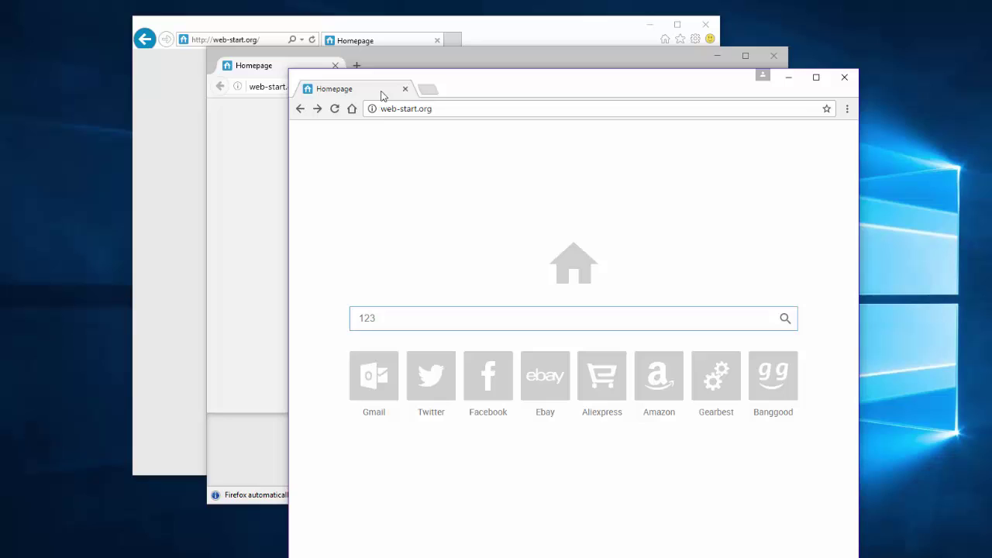
# - Close the Chrome, Internet Explorer and Firefox windows
pyautogui.moveTo(343, 93); pyautogui.dragTo(334, 91)
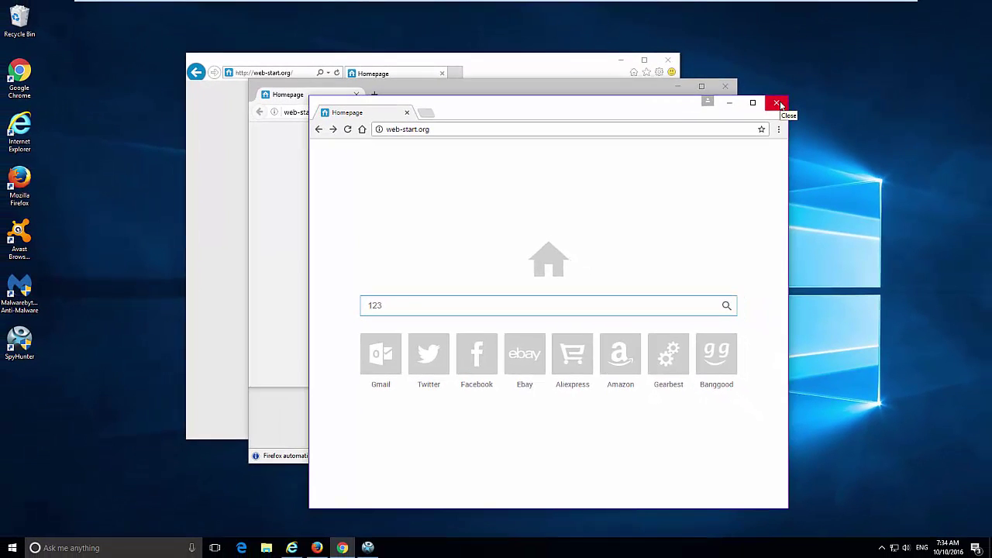
pyautogui.click(776, 102)
pyautogui.click(668, 60)
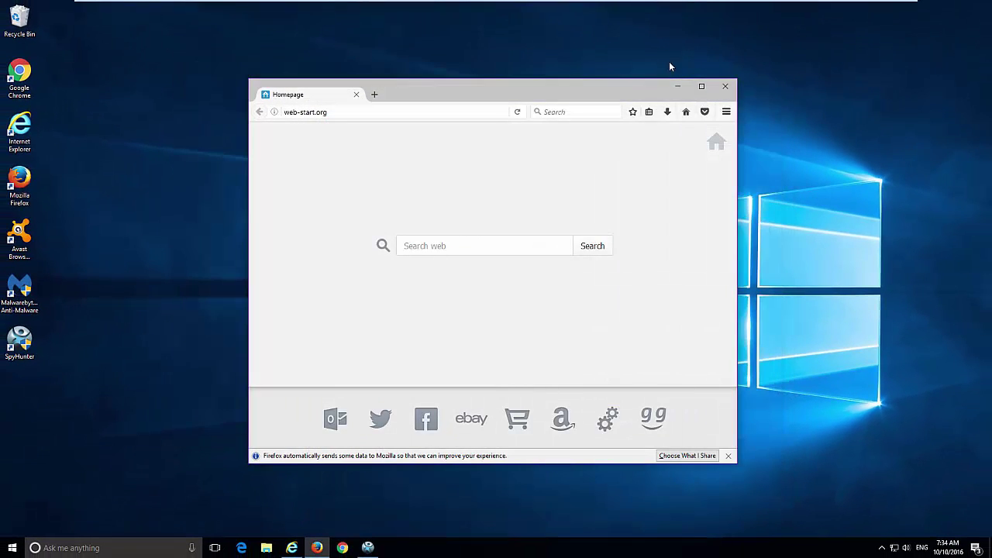
pyautogui.click(725, 86)
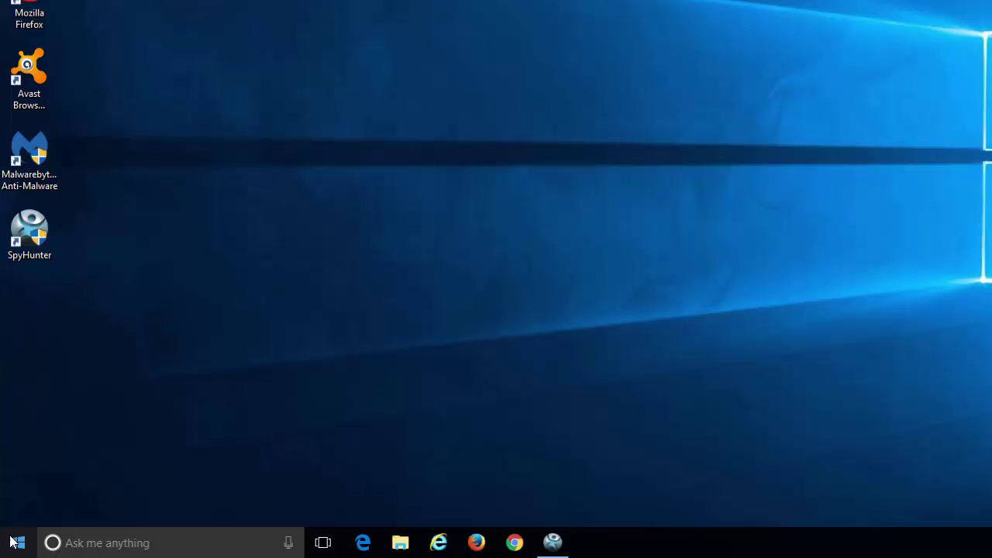
# - Open Programs and Features and examine the installed programs and their installation dates for suspicious entries
pyautogui.rightClick(14, 542)
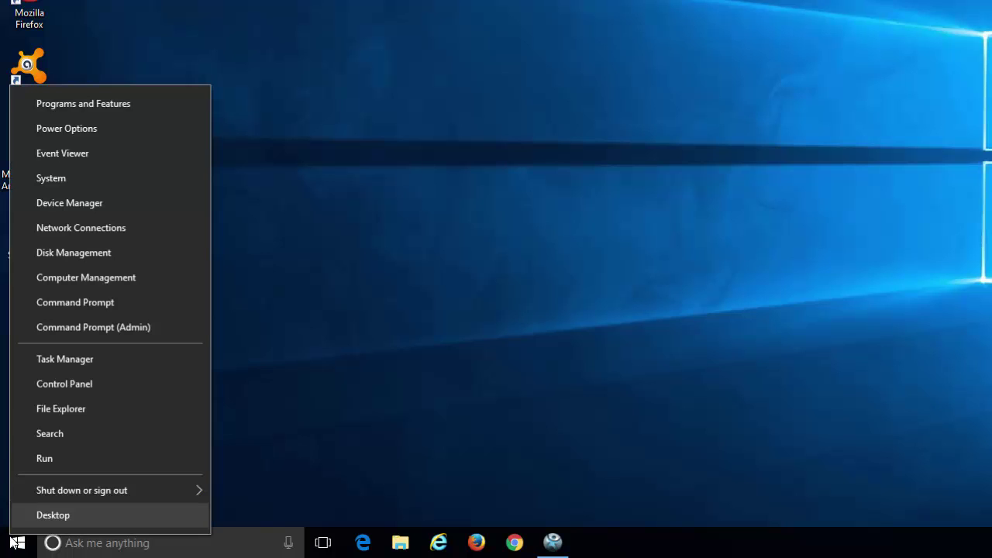
pyautogui.click(114, 103)
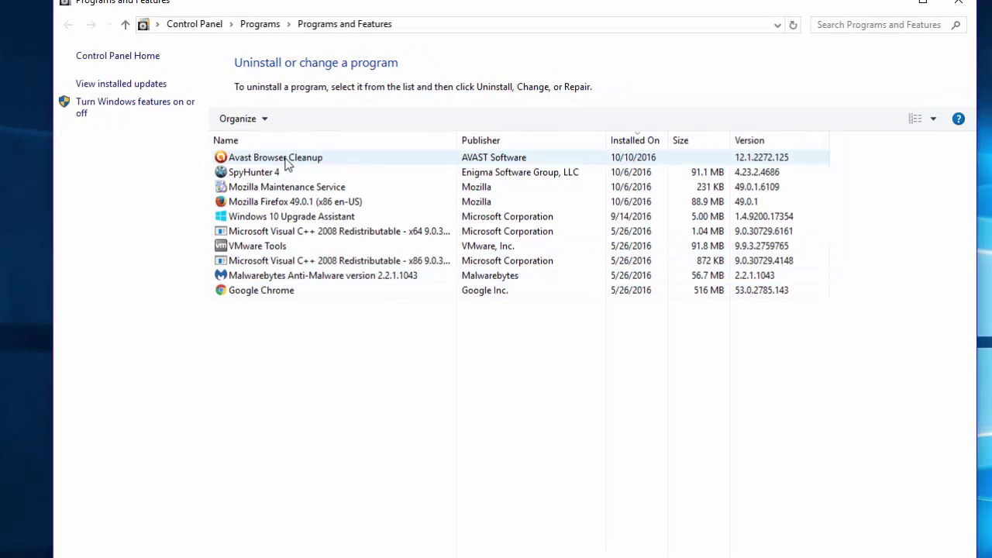
pyautogui.click(286, 161)
pyautogui.click(269, 187)
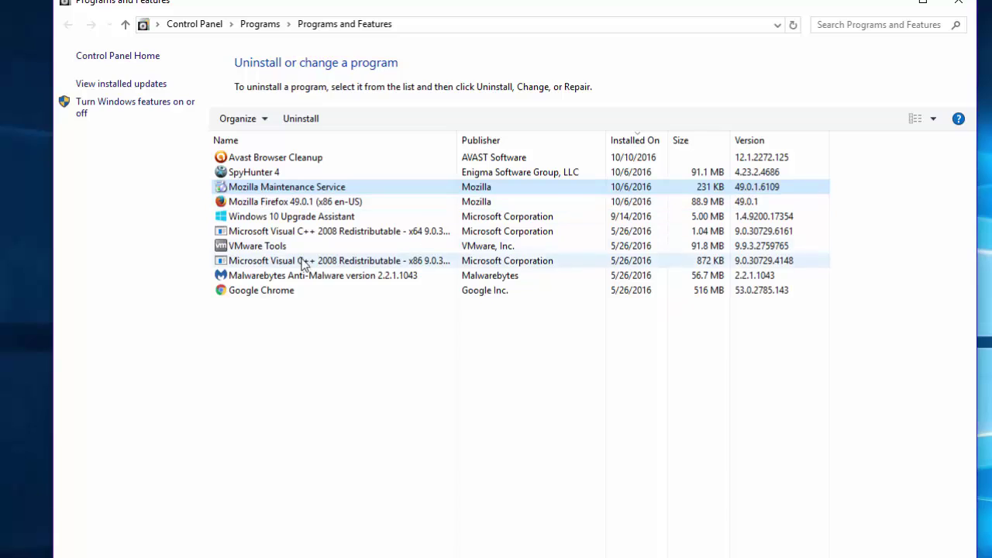
pyautogui.click(287, 276)
pyautogui.click(273, 219)
pyautogui.click(268, 201)
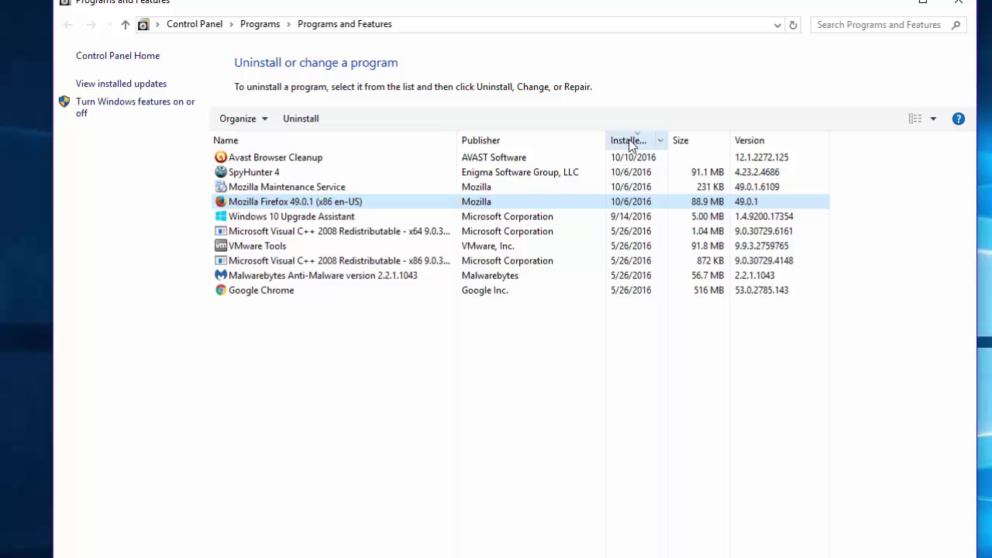
pyautogui.click(262, 159)
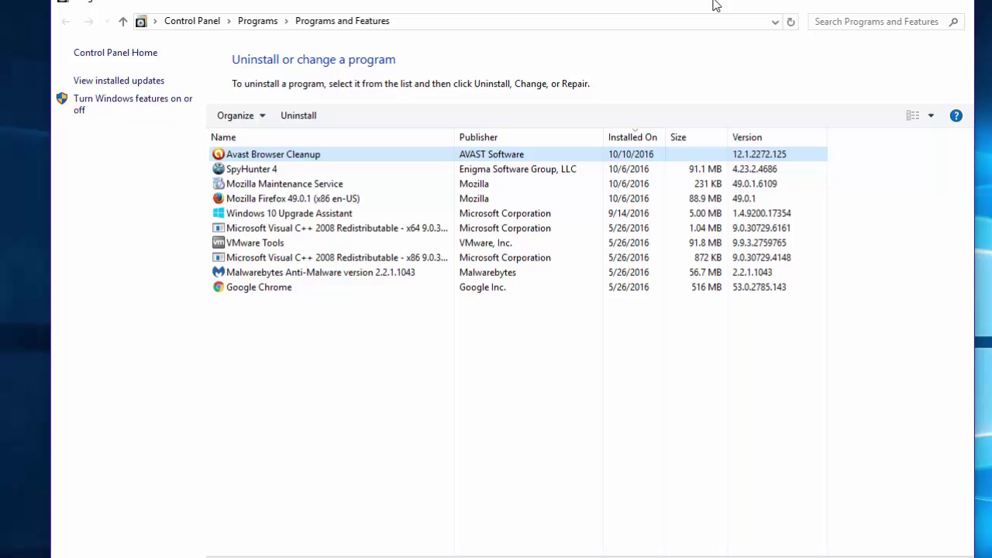
pyautogui.click(254, 365)
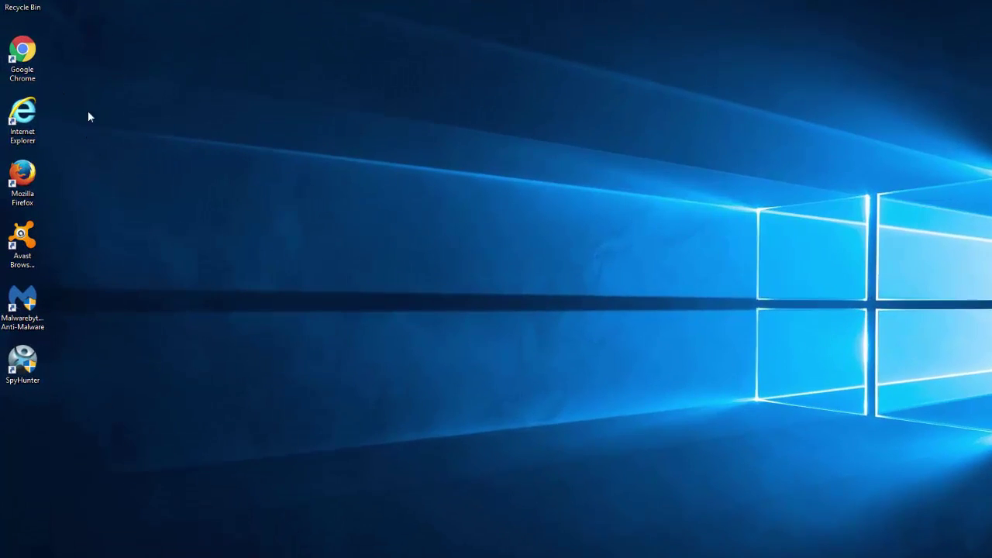
# - Open the properties of the Google Chrome desktop shortcut
pyautogui.moveTo(73, 65); pyautogui.dragTo(24, 203)
pyautogui.click(129, 137)
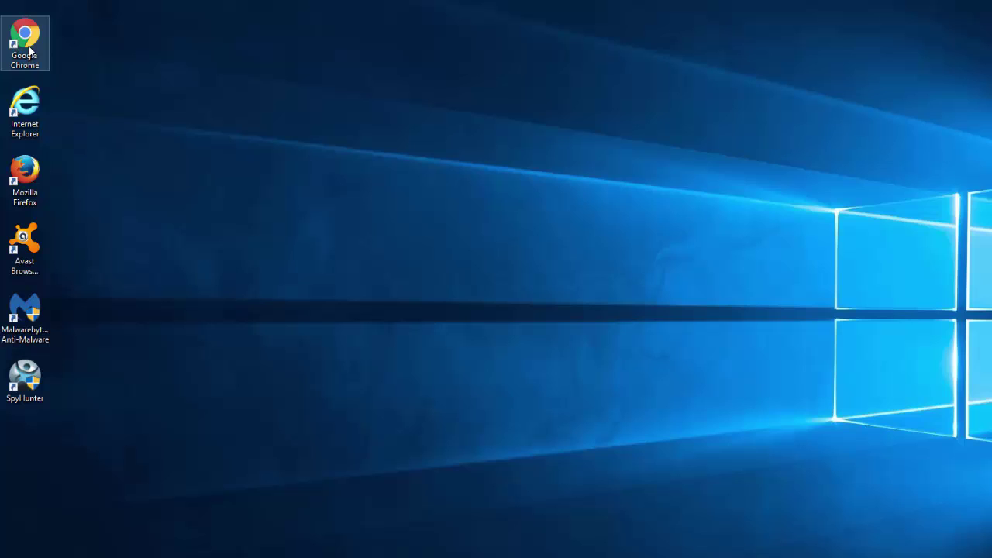
pyautogui.rightClick(29, 52)
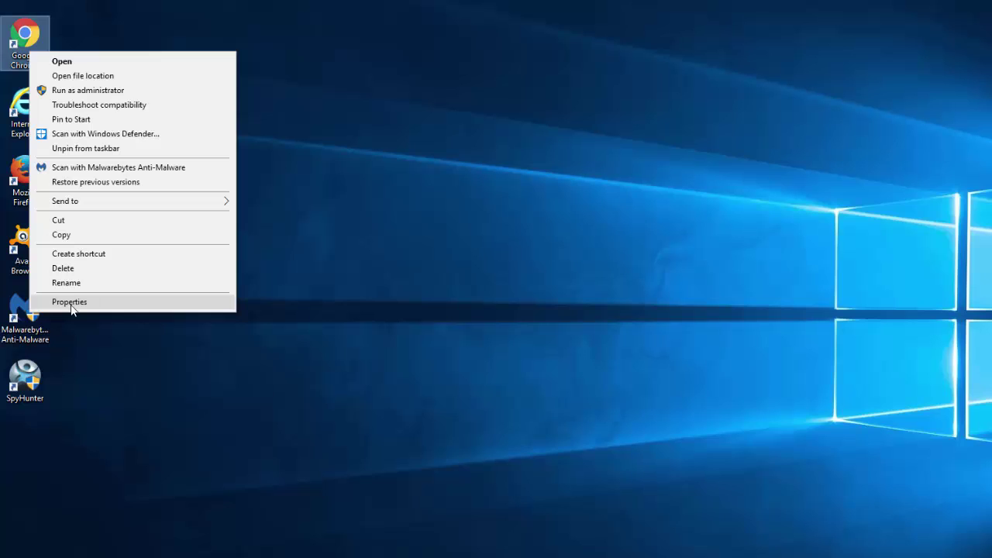
pyautogui.click(70, 302)
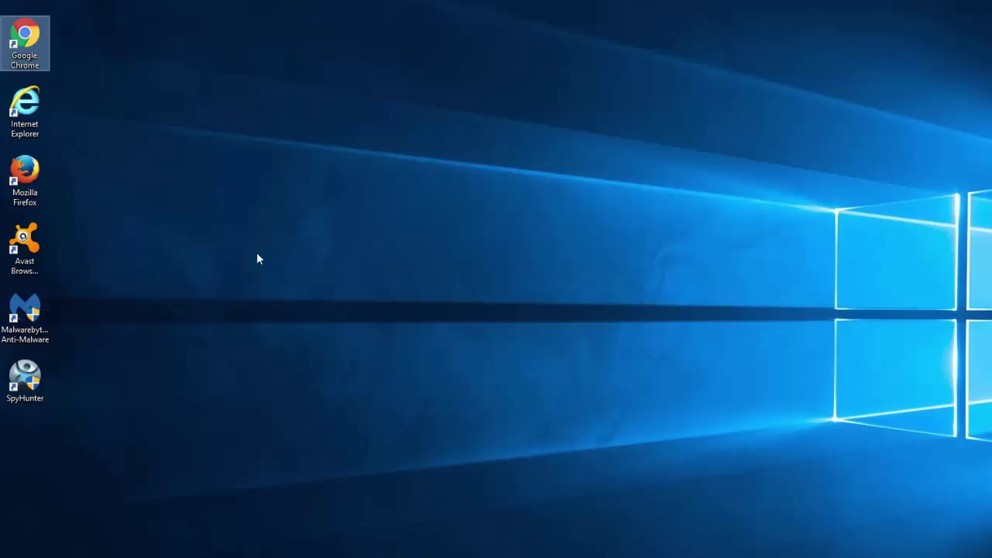
pyautogui.moveTo(170, 62); pyautogui.dragTo(301, 47)
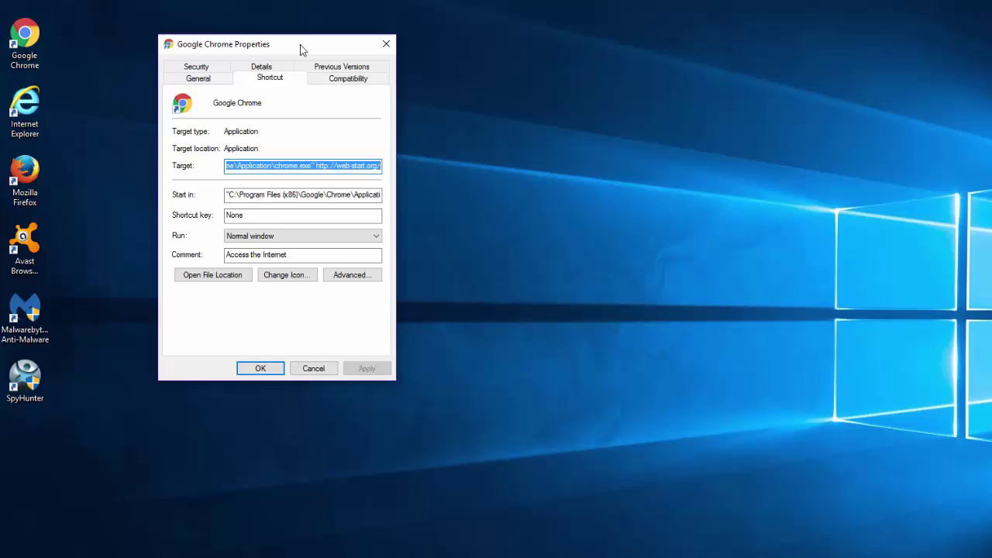
pyautogui.moveTo(314, 166); pyautogui.dragTo(386, 170)
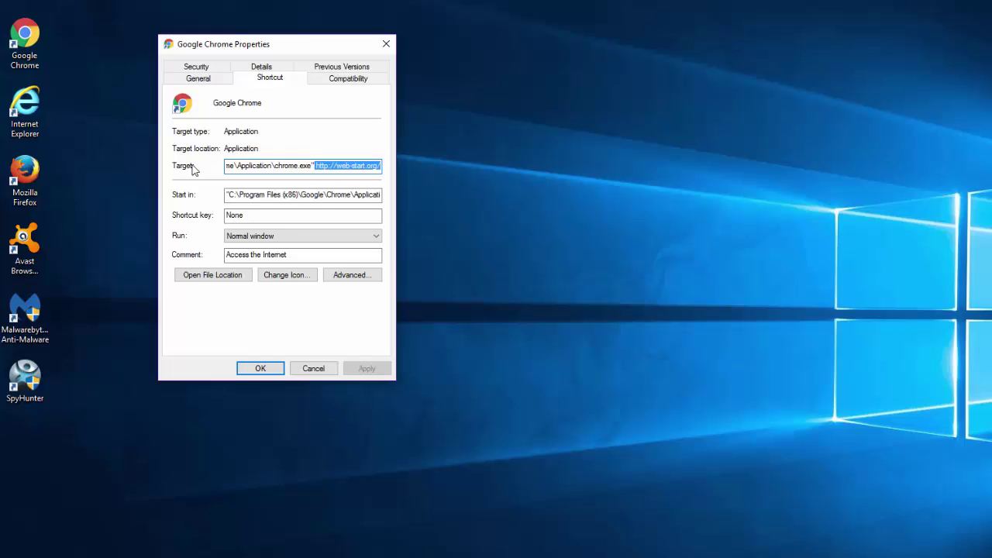
pyautogui.moveTo(314, 166); pyautogui.dragTo(283, 164)
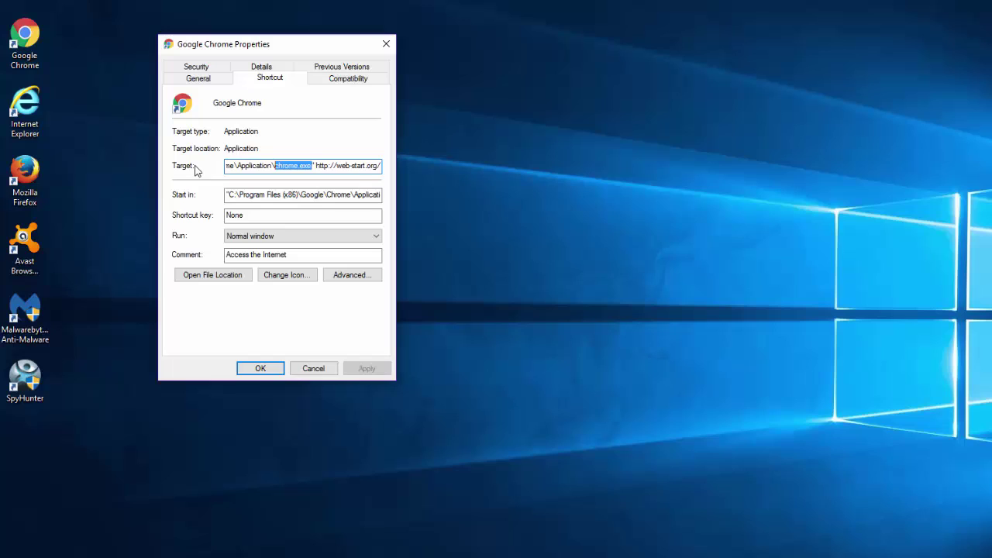
pyautogui.click(320, 166)
pyautogui.moveTo(320, 166); pyautogui.dragTo(431, 164)
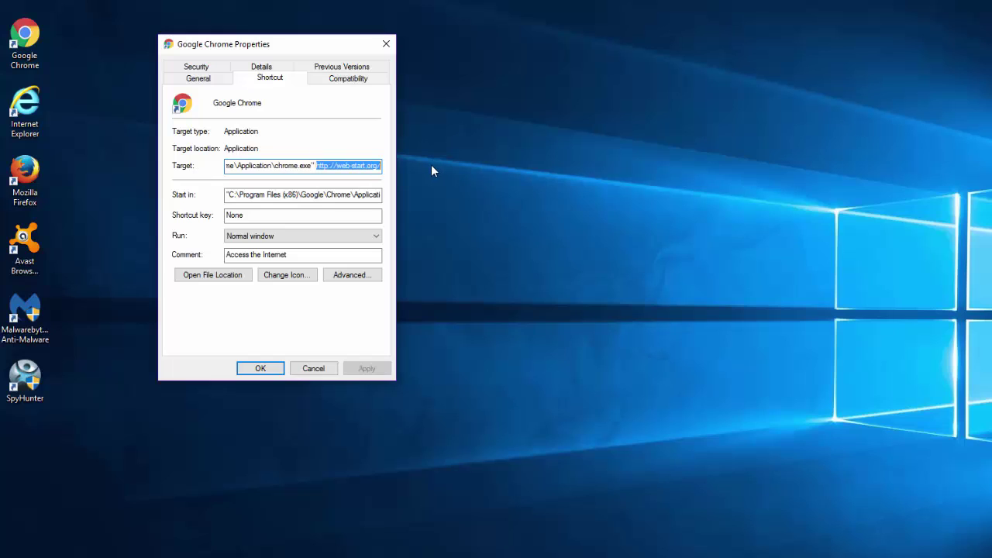
pyautogui.press('BackSpace')
pyautogui.press('BackSpace')
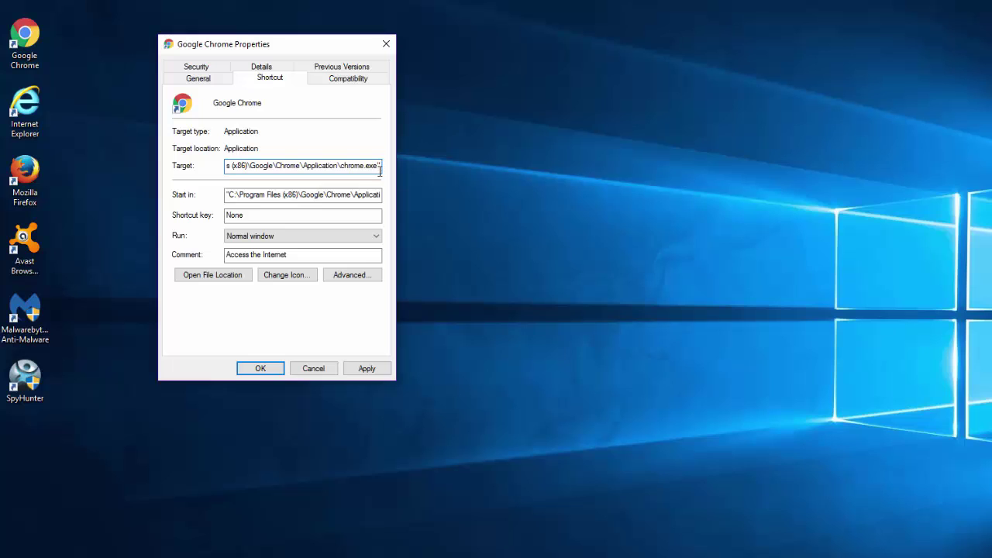
pyautogui.click(370, 369)
pyautogui.click(282, 237)
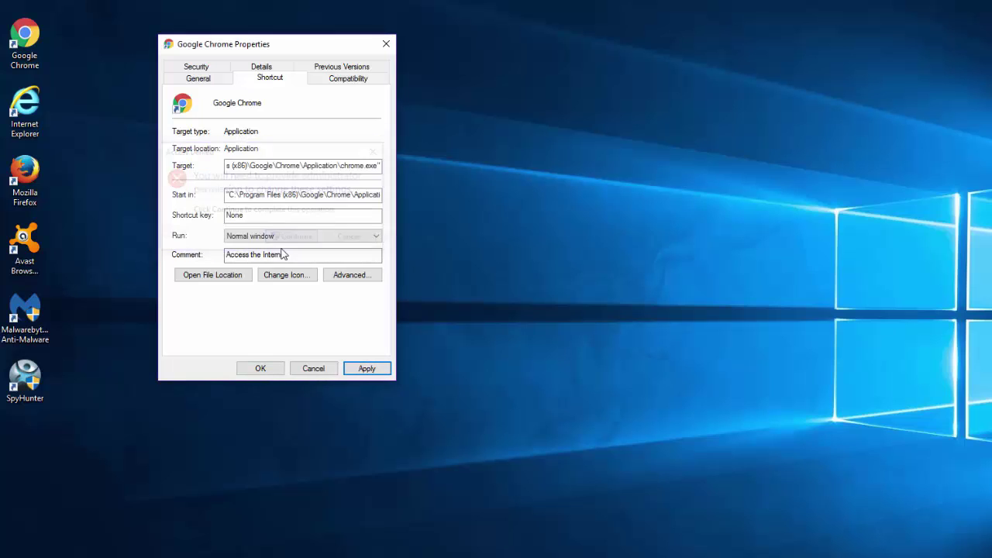
pyautogui.click(258, 370)
pyautogui.rightClick(28, 114)
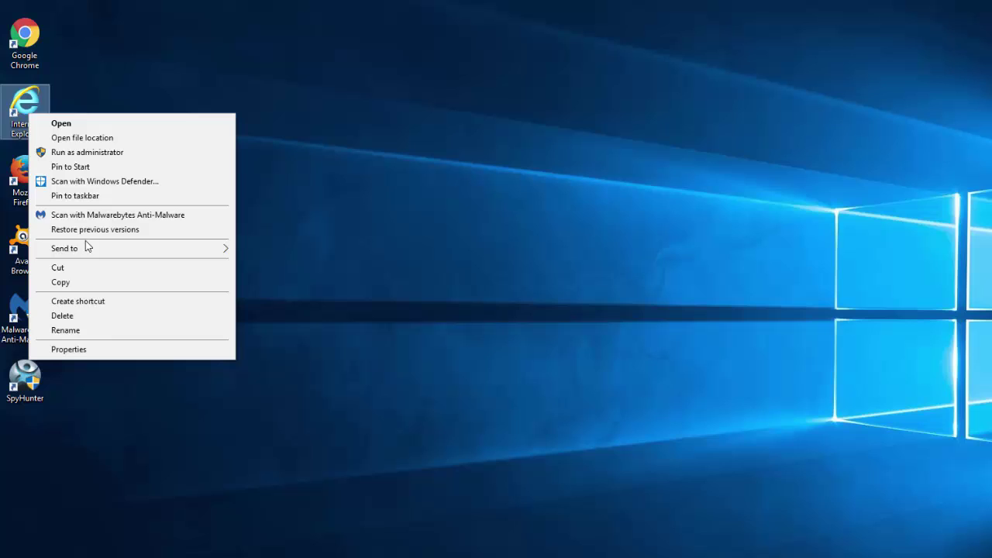
pyautogui.click(90, 350)
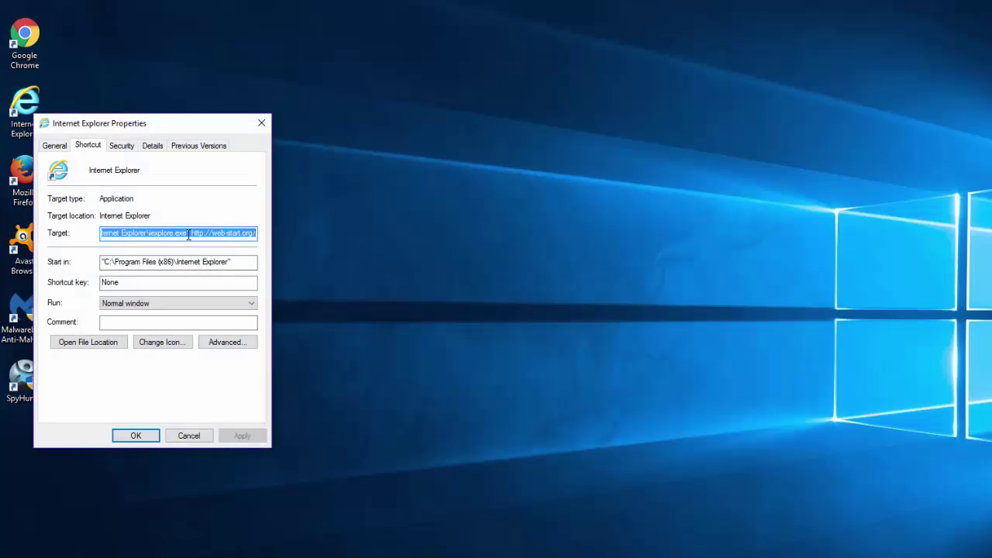
pyautogui.moveTo(190, 233); pyautogui.dragTo(256, 233)
pyautogui.press('Delete')
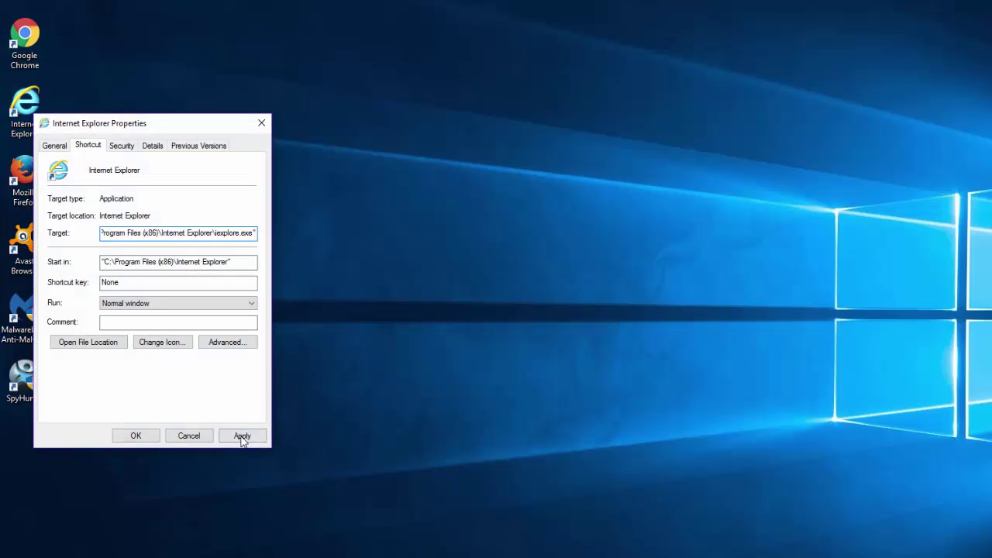
pyautogui.click(242, 436)
pyautogui.click(135, 435)
# - Delete the web address after firefox.exe from the target of the Mozilla Firefox desktop shortcut and save it with administrator permission
pyautogui.rightClick(44, 161)
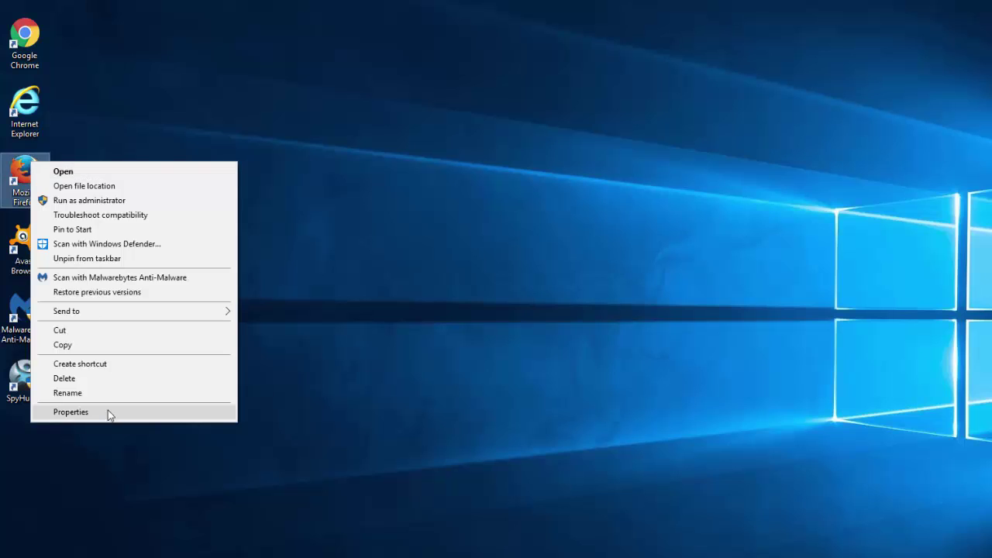
pyautogui.click(107, 410)
pyautogui.click(248, 292)
pyautogui.moveTo(194, 292); pyautogui.dragTo(259, 292)
pyautogui.press('Delete')
pyautogui.click(243, 494)
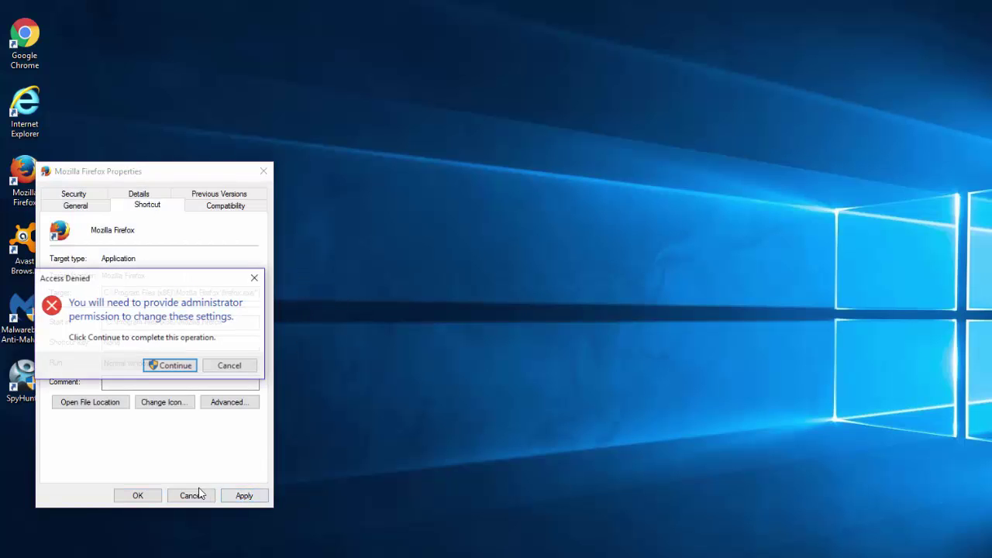
pyautogui.click(180, 369)
pyautogui.click(144, 499)
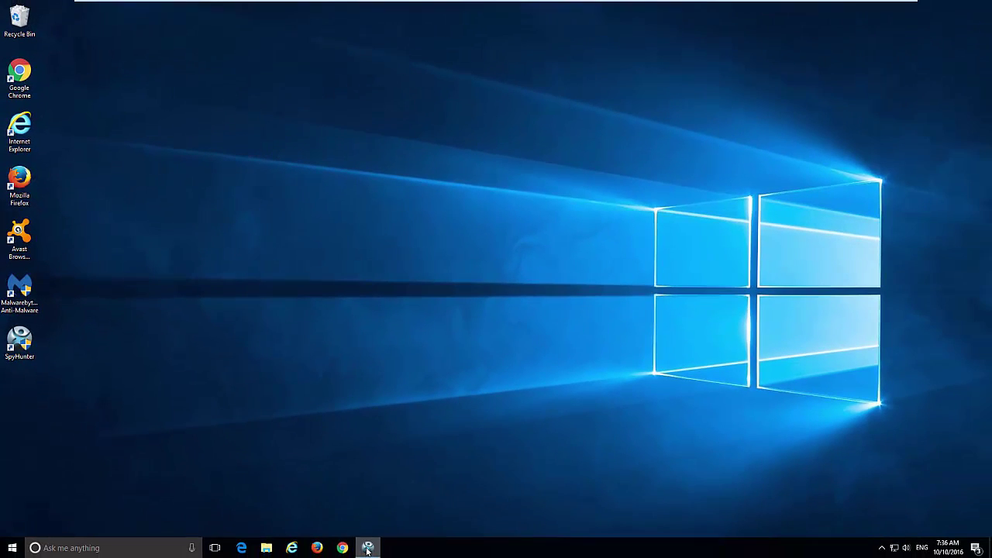
# - Switch to SpyHunter and select the Web-start.org threat in the scan results to review its details
pyautogui.click(368, 549)
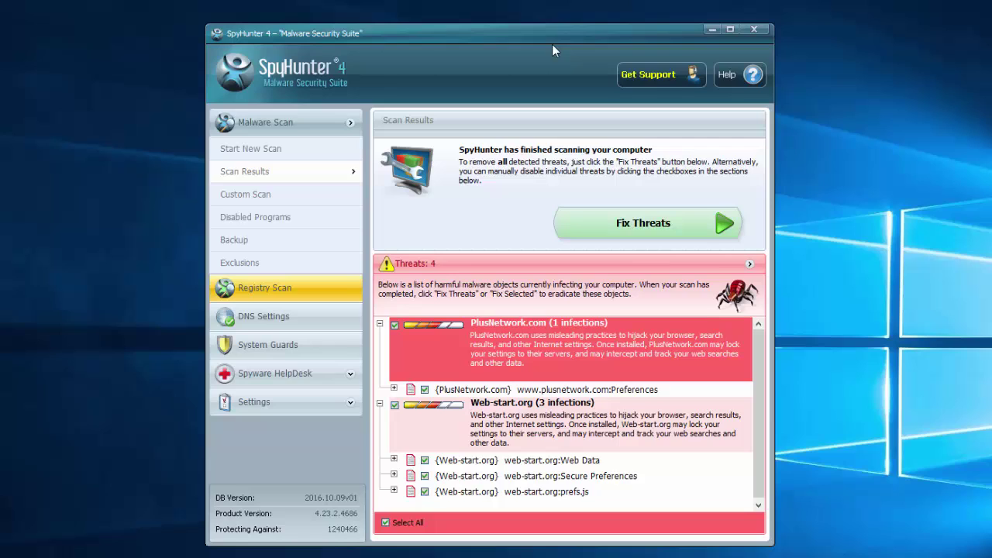
pyautogui.moveTo(508, 35)
pyautogui.mouseDown()
pyautogui.moveTo(514, 57)
pyautogui.moveTo(518, 41)
pyautogui.mouseUp()
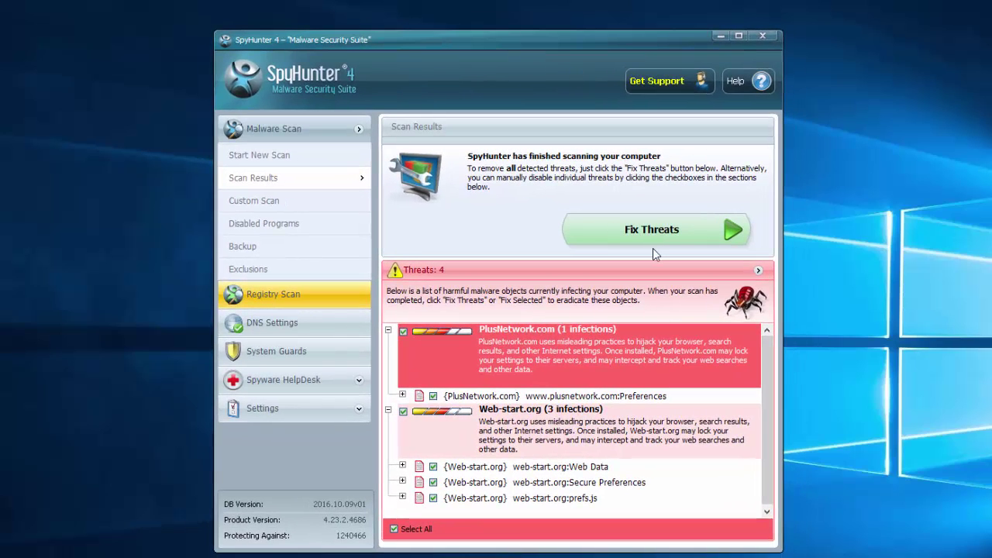
pyautogui.click(503, 411)
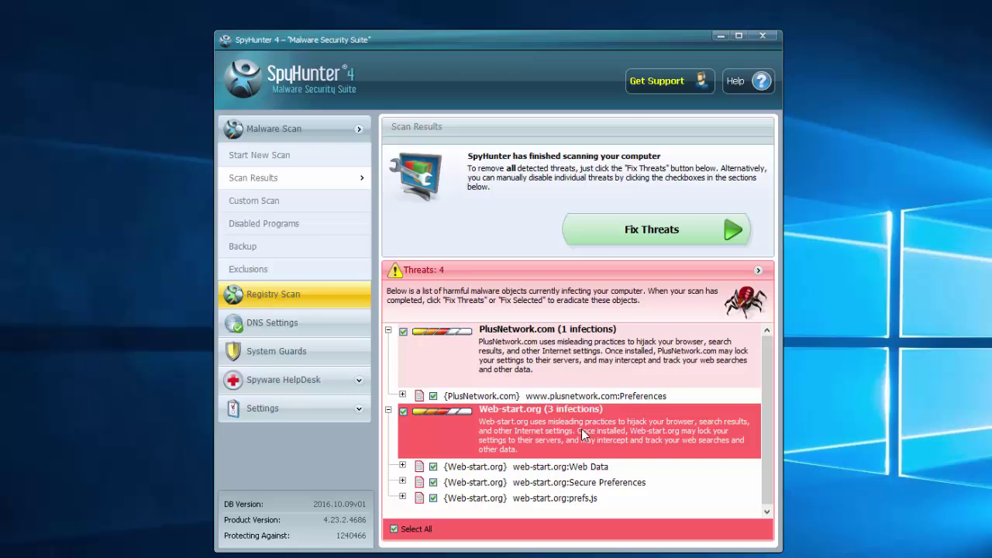
pyautogui.moveTo(494, 42); pyautogui.dragTo(479, 31)
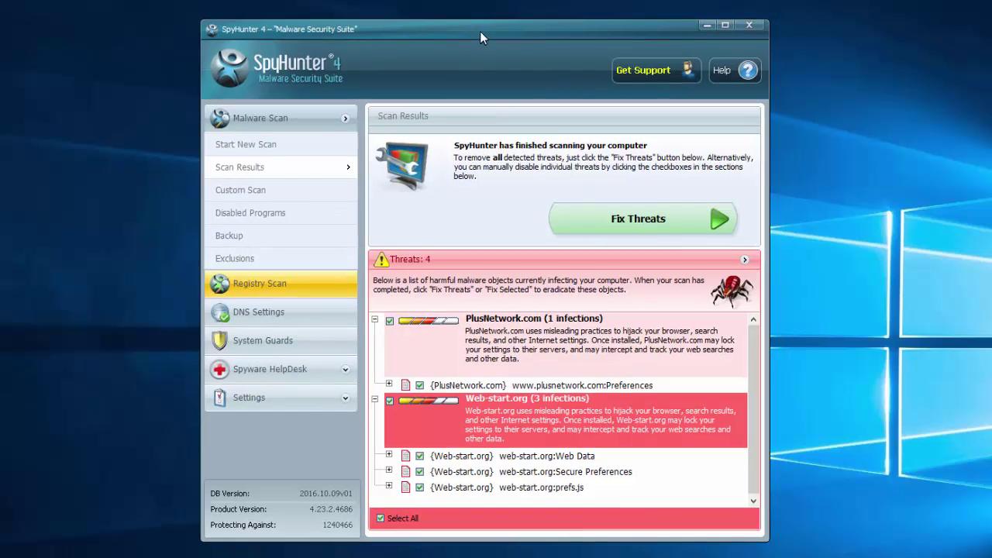
pyautogui.click(707, 26)
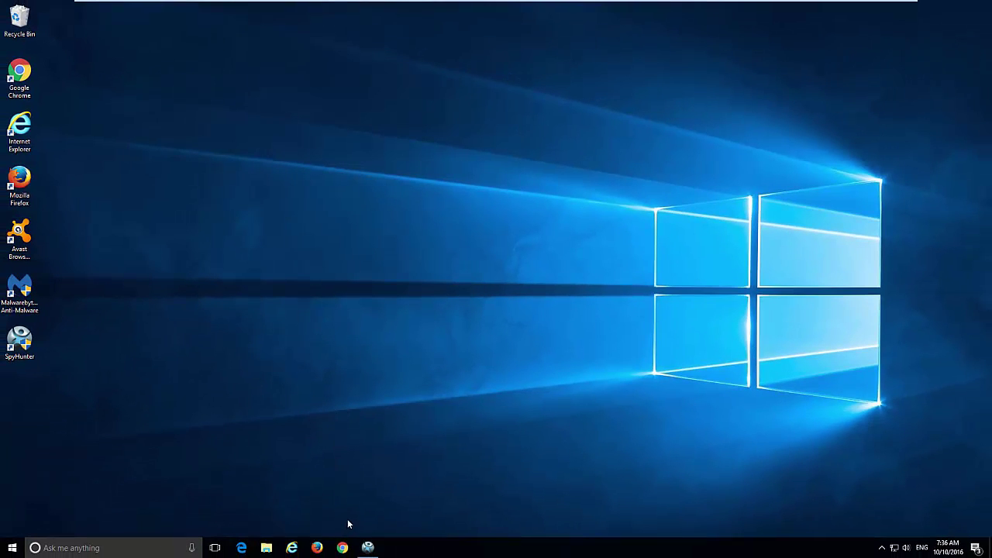
pyautogui.doubleClick(20, 76)
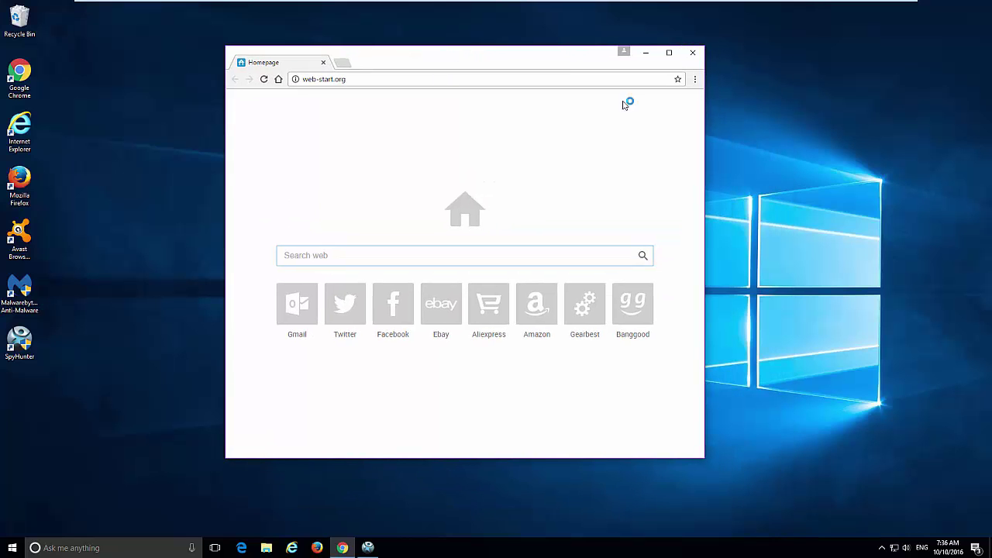
pyautogui.click(695, 80)
pyautogui.click(588, 264)
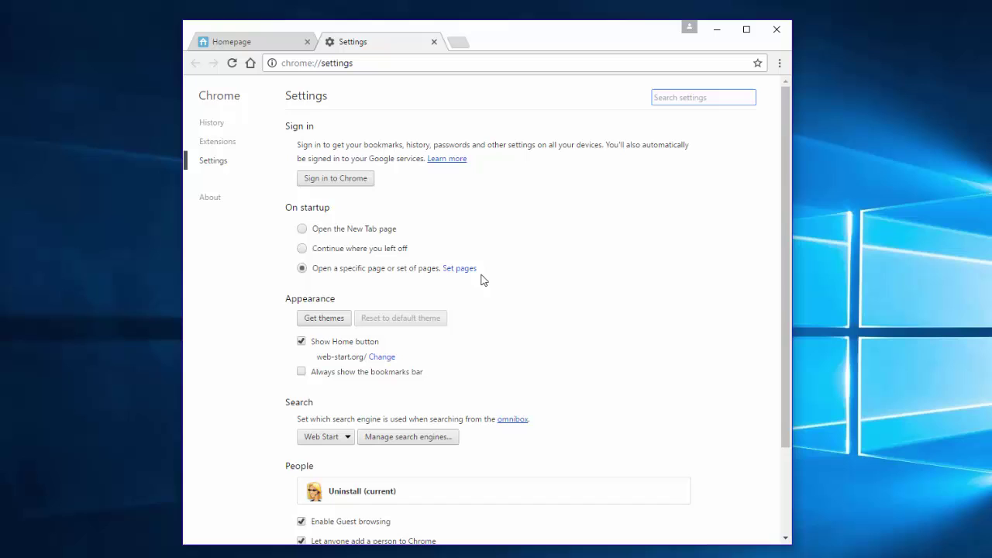
pyautogui.click(462, 269)
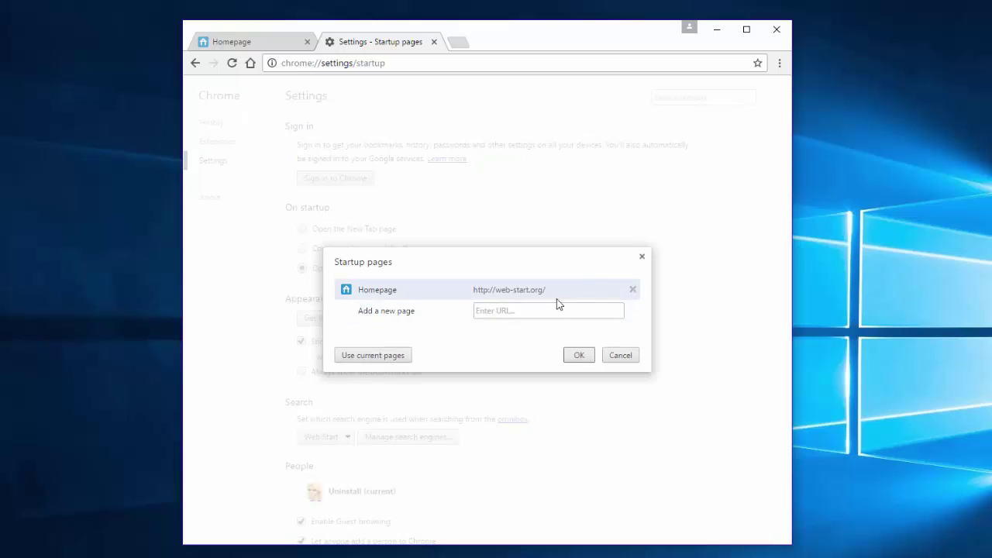
pyautogui.click(632, 290)
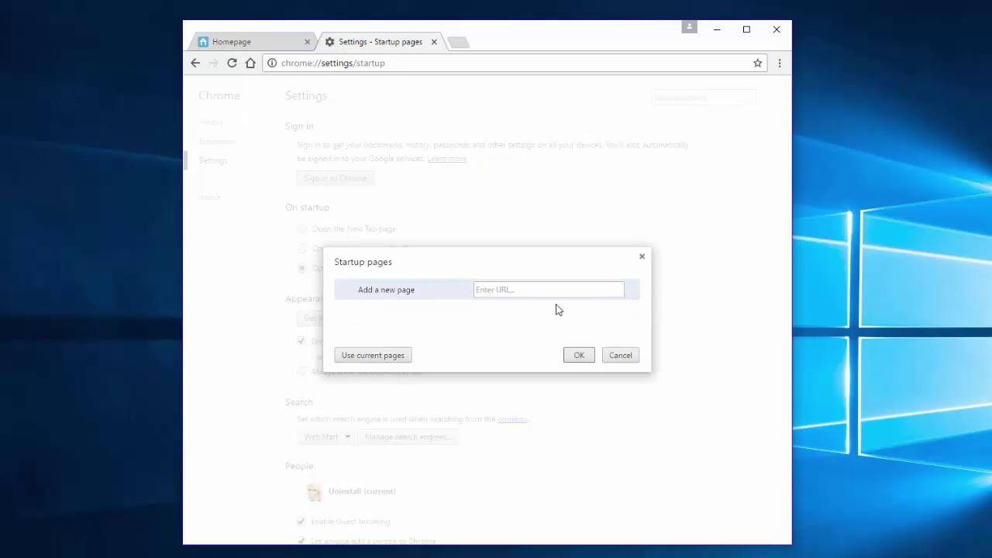
pyautogui.click(580, 355)
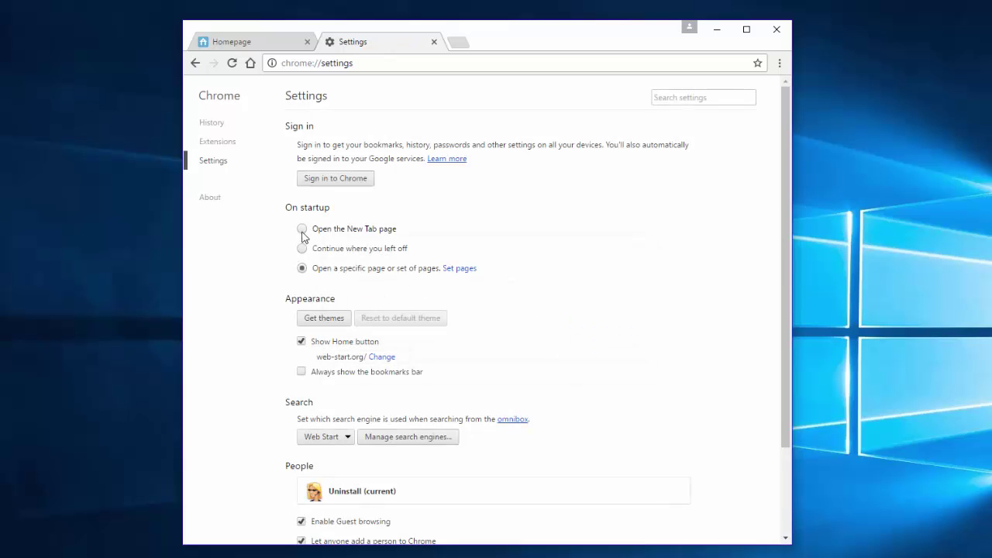
# - Clear web-start.org from Chrome's home page, use the New Tab page instead and turn off Show Home button
pyautogui.click(383, 357)
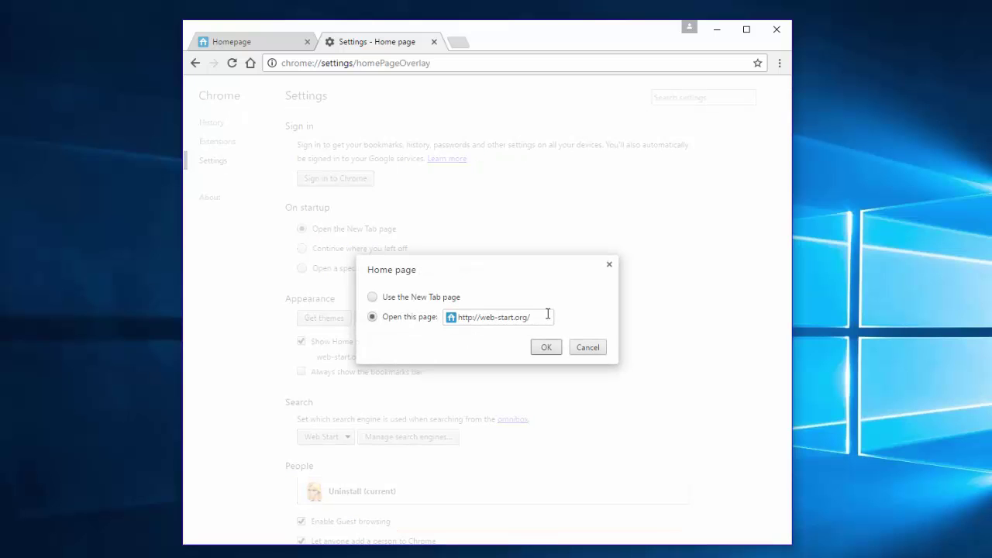
pyautogui.moveTo(536, 320); pyautogui.dragTo(390, 315)
pyautogui.press('BackSpace')
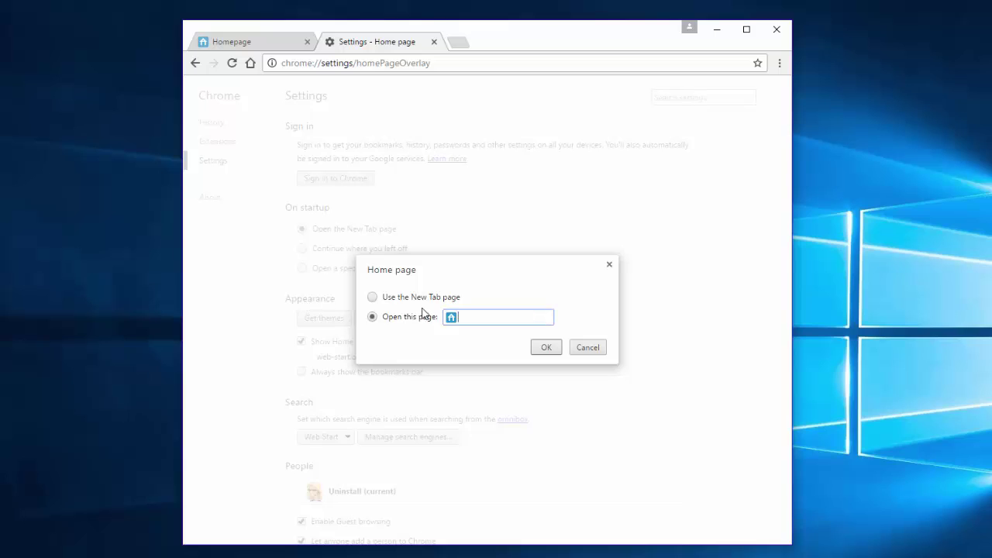
pyautogui.click(373, 298)
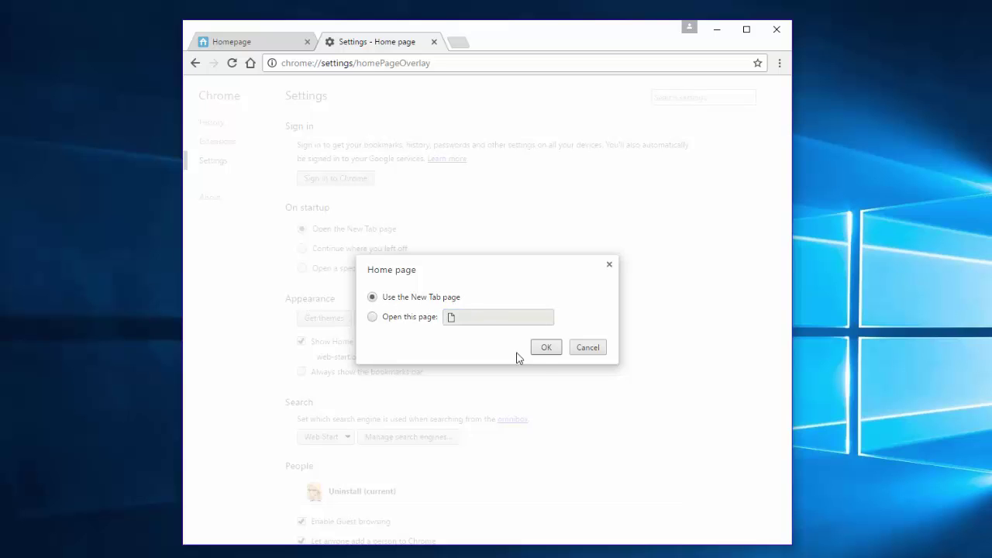
pyautogui.click(545, 349)
pyautogui.click(301, 342)
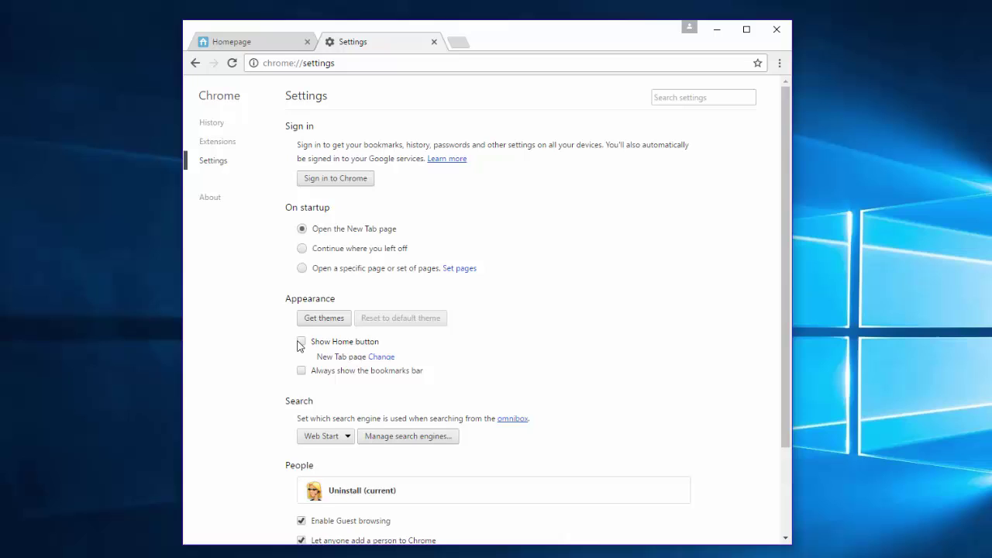
# - Make Google Chrome's default search engine and remove Web Start, Ask and AOL from the search engine list
pyautogui.scroll(-3, 458, 409)
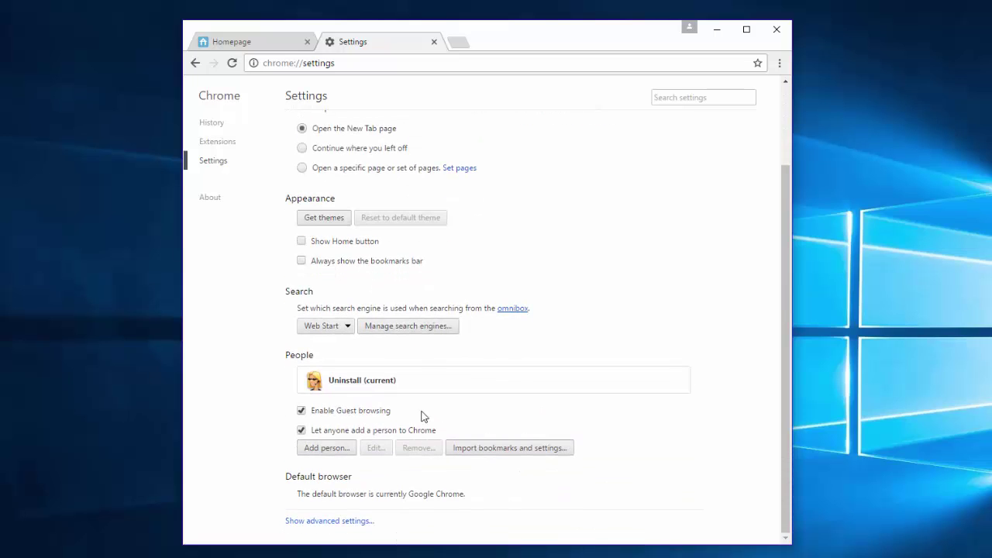
pyautogui.click(400, 329)
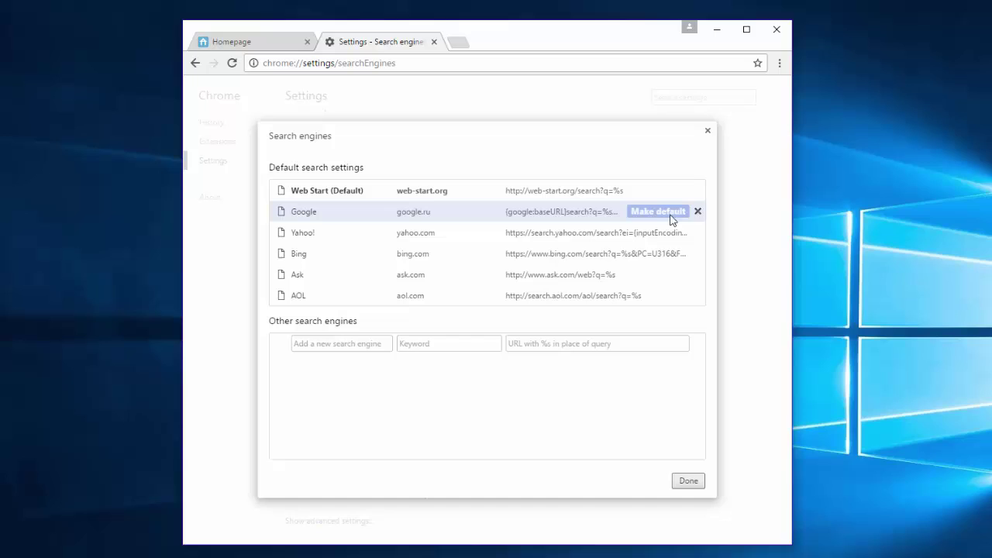
pyautogui.click(652, 214)
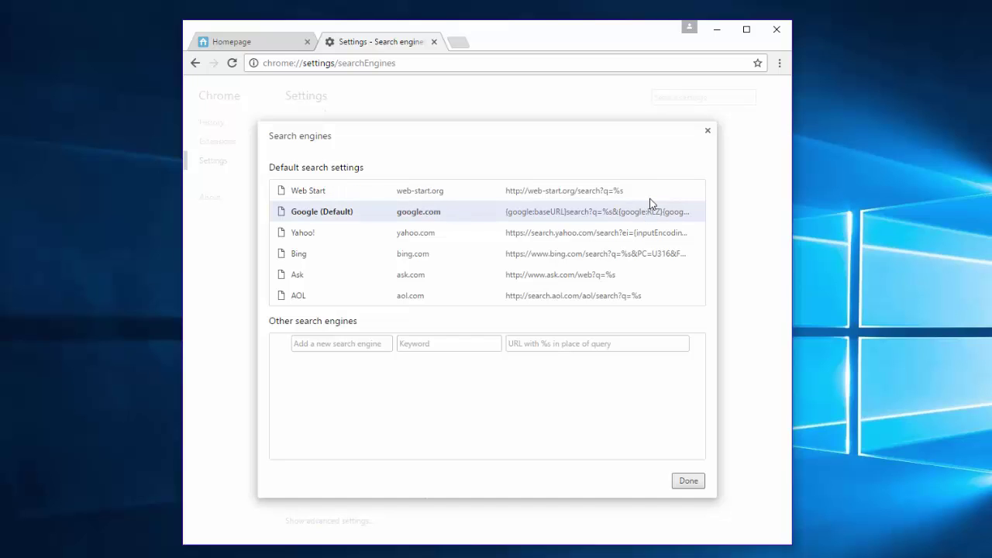
pyautogui.click(697, 192)
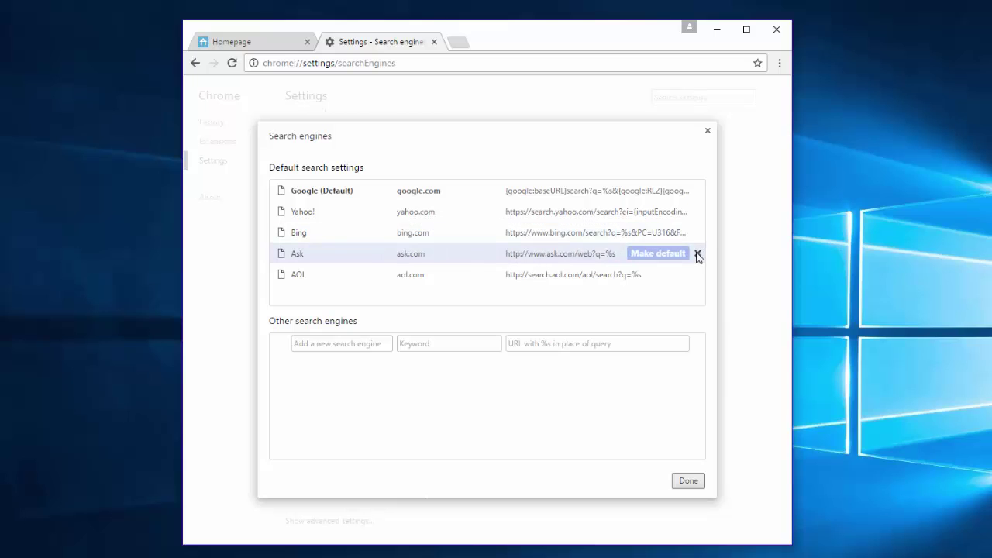
pyautogui.click(697, 254)
pyautogui.click(698, 253)
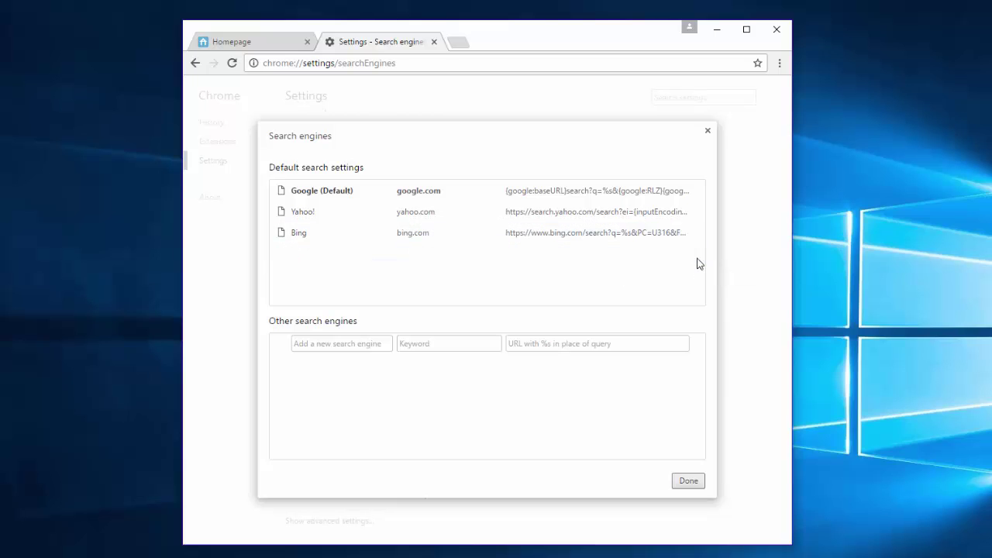
pyautogui.click(689, 480)
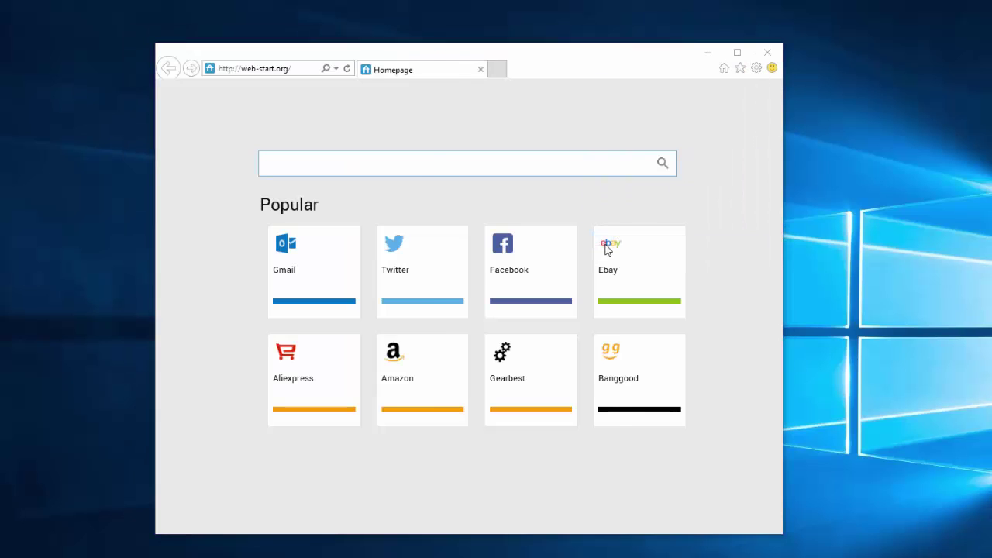
# - Switch to Internet Explorer and set its home page to the new tab page (about:Tabs) in Internet Options
pyautogui.click(385, 171)
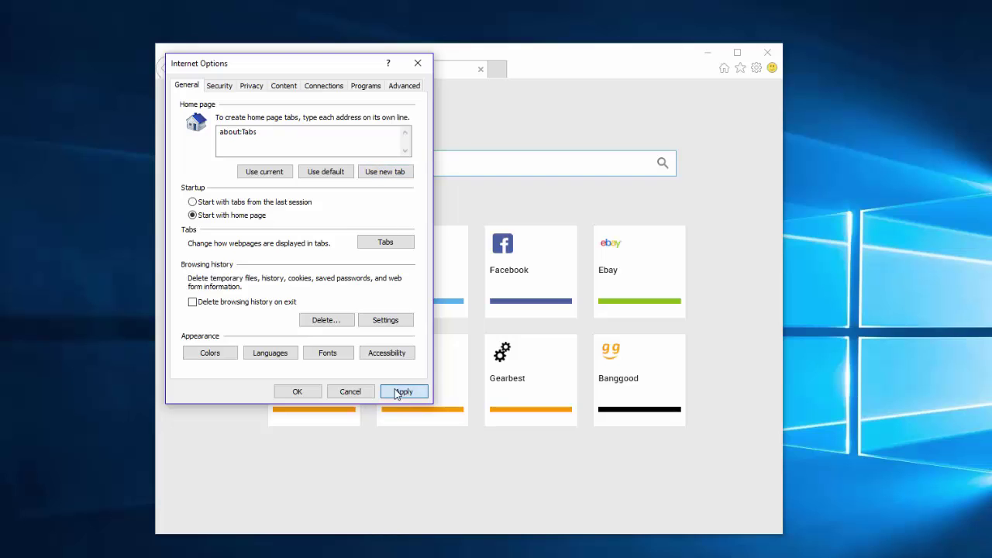
pyautogui.click(401, 390)
pyautogui.click(297, 391)
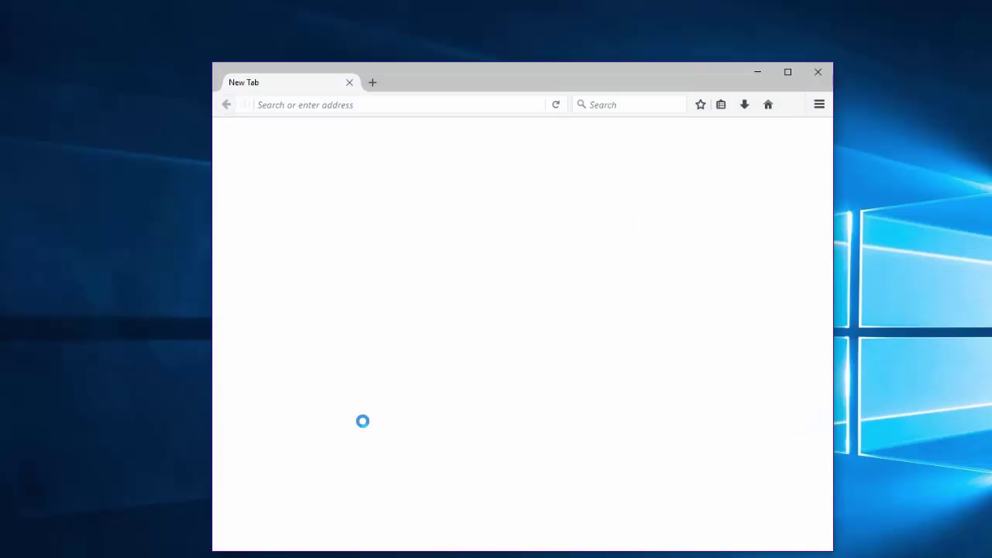
# - Switch to Firefox and restore its home page to the default in the General options
pyautogui.moveTo(451, 67); pyautogui.dragTo(449, 35)
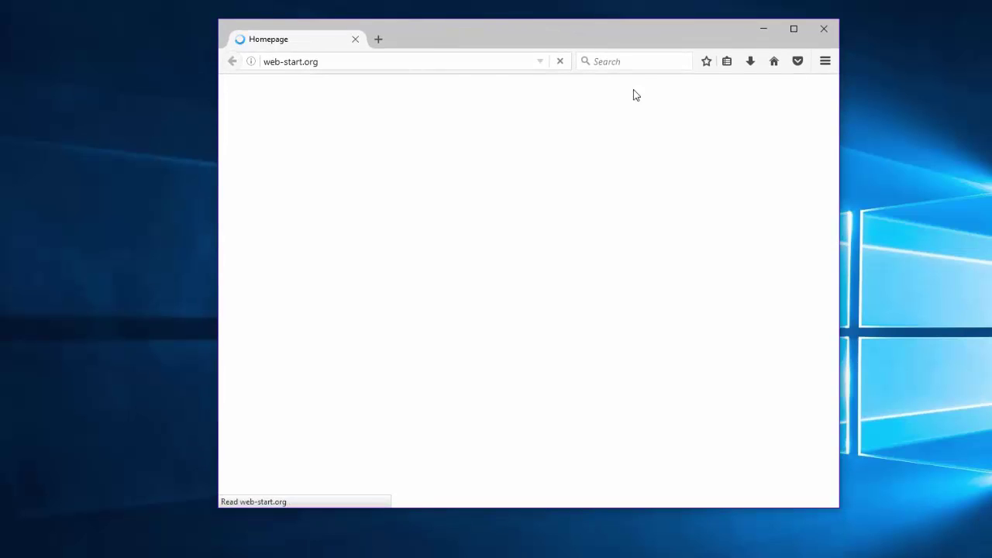
pyautogui.click(826, 62)
pyautogui.click(732, 250)
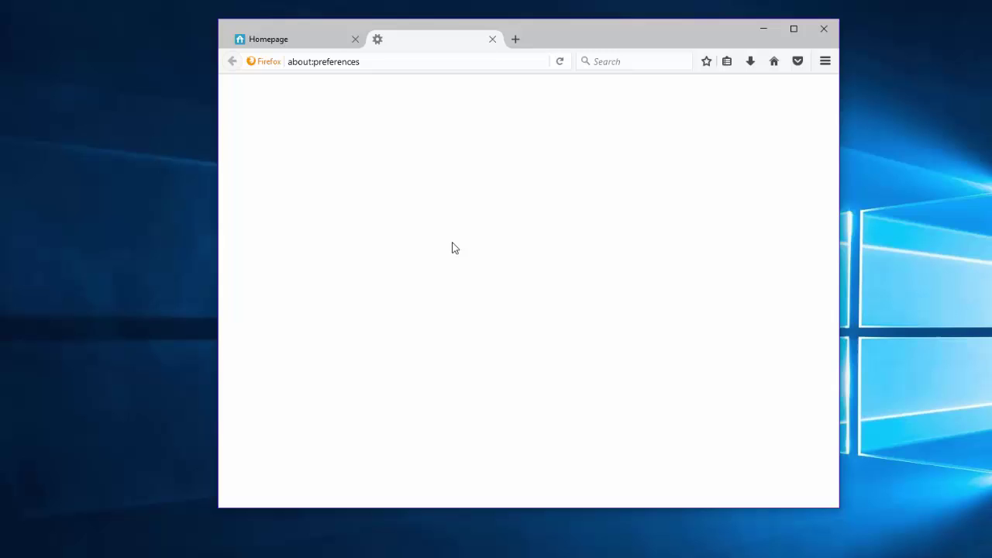
pyautogui.click(693, 290)
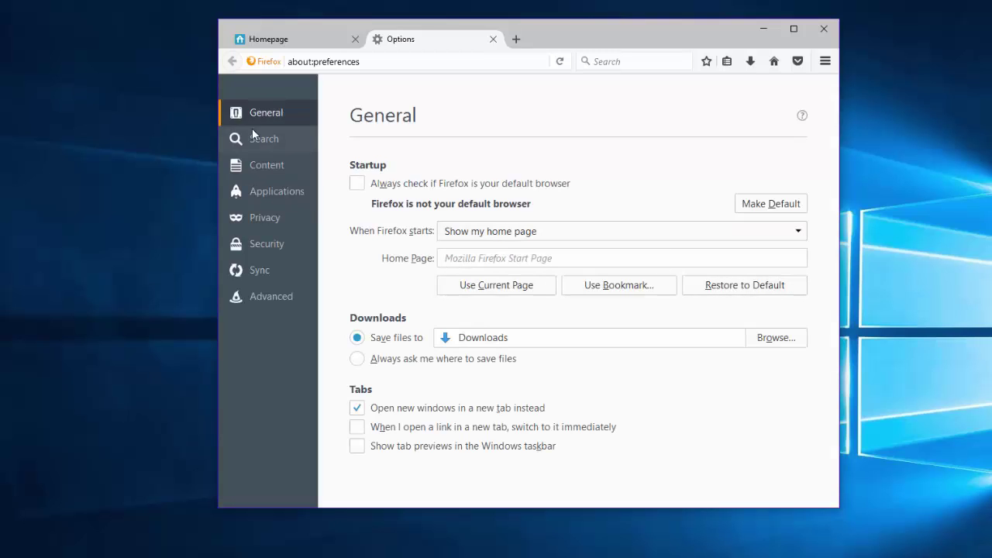
# - Review Google, Yahoo and Bing among Firefox's one-click search engines, and close the Firefox start page
pyautogui.click(271, 143)
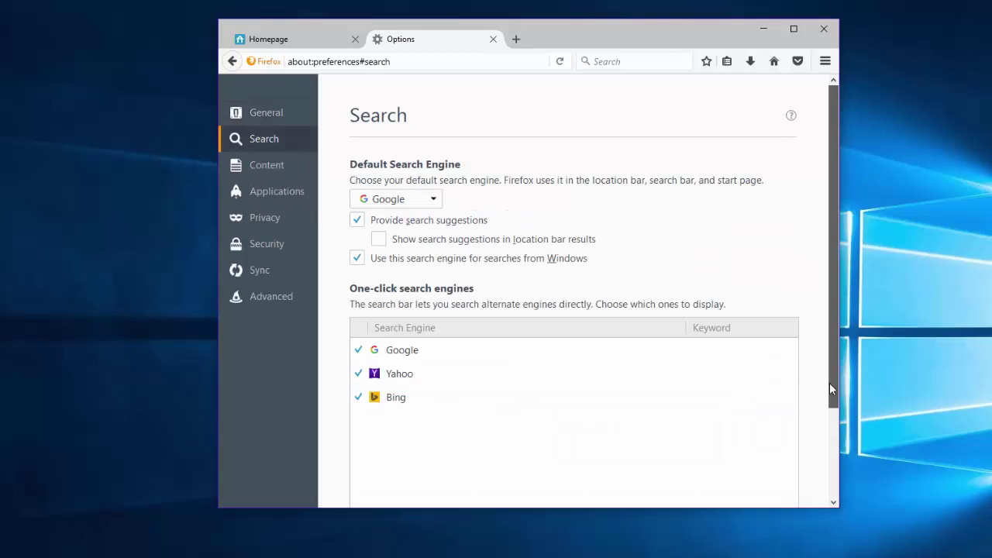
pyautogui.scroll(-3, 637, 461)
pyautogui.click(407, 239)
pyautogui.click(400, 263)
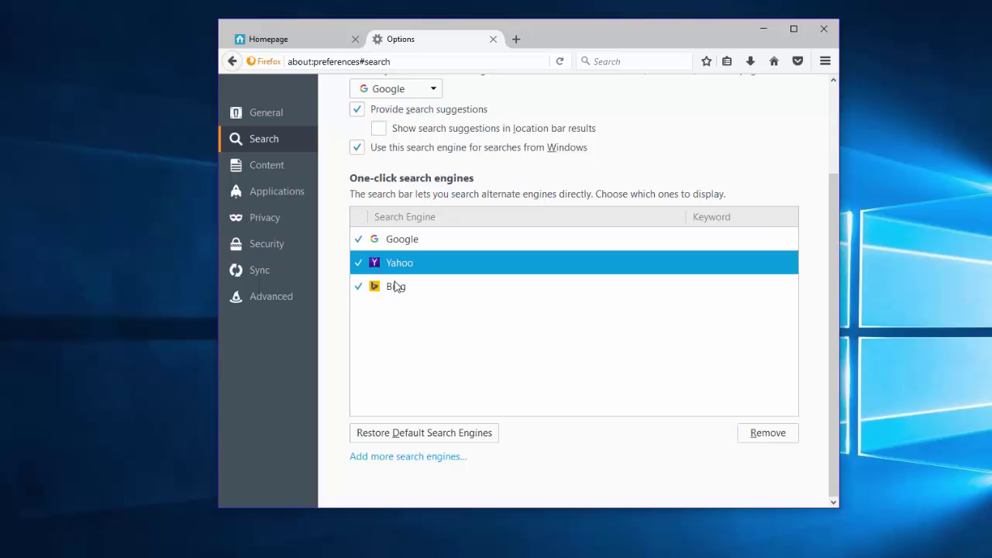
pyautogui.click(395, 288)
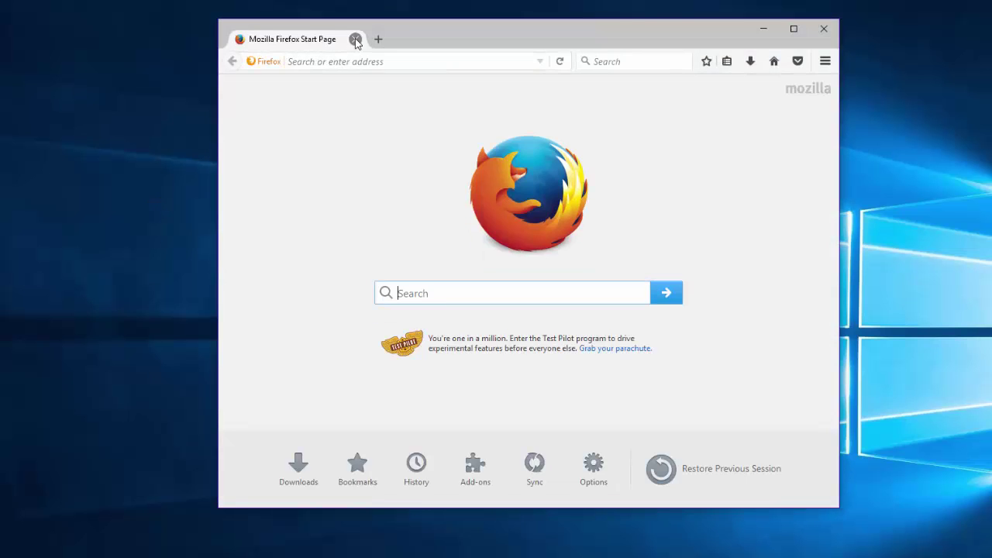
pyautogui.click(355, 39)
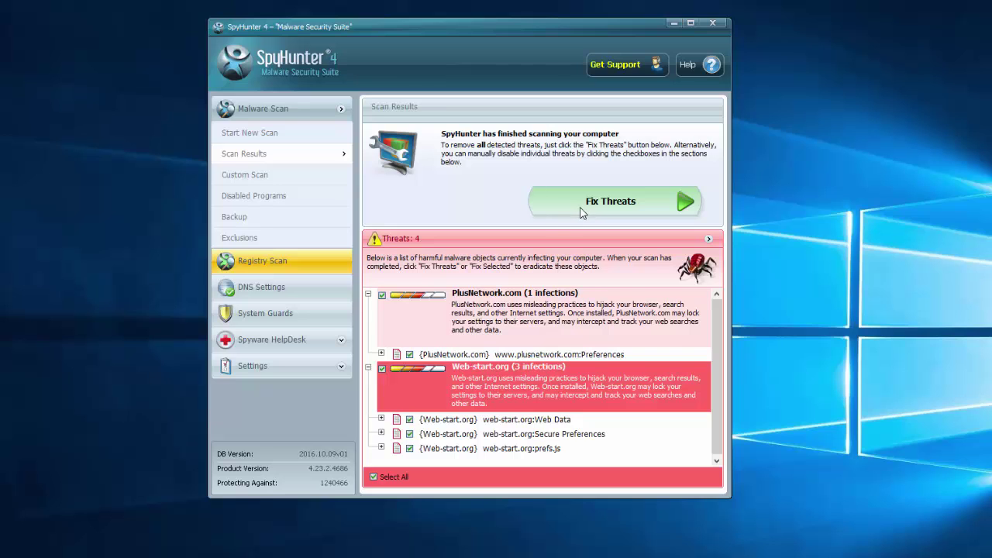
# - Switch to SpyHunter, fix all detected threats including PlusNetwork.com and Web-start.org, and close its window
pyautogui.moveTo(374, 21); pyautogui.dragTo(379, 38)
pyautogui.click(603, 221)
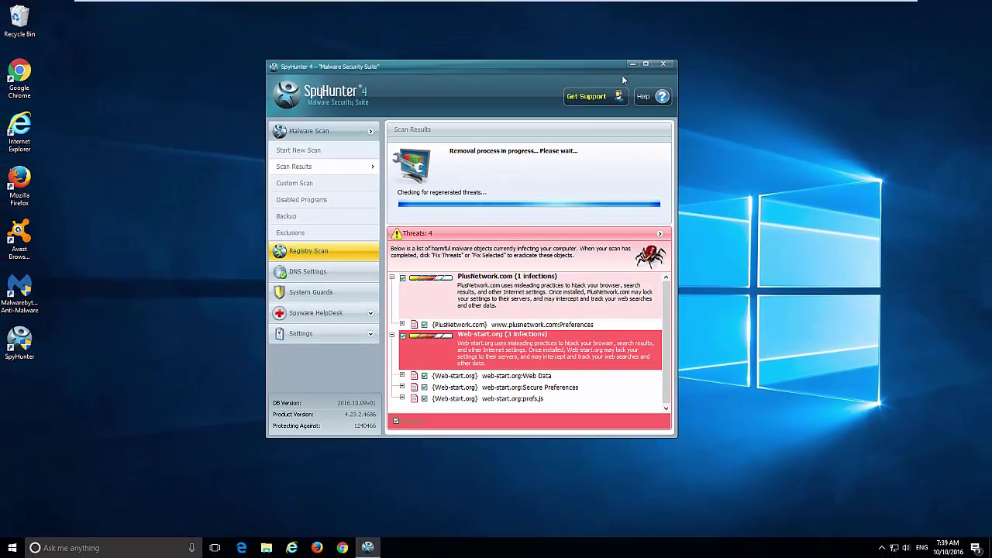
pyautogui.click(633, 61)
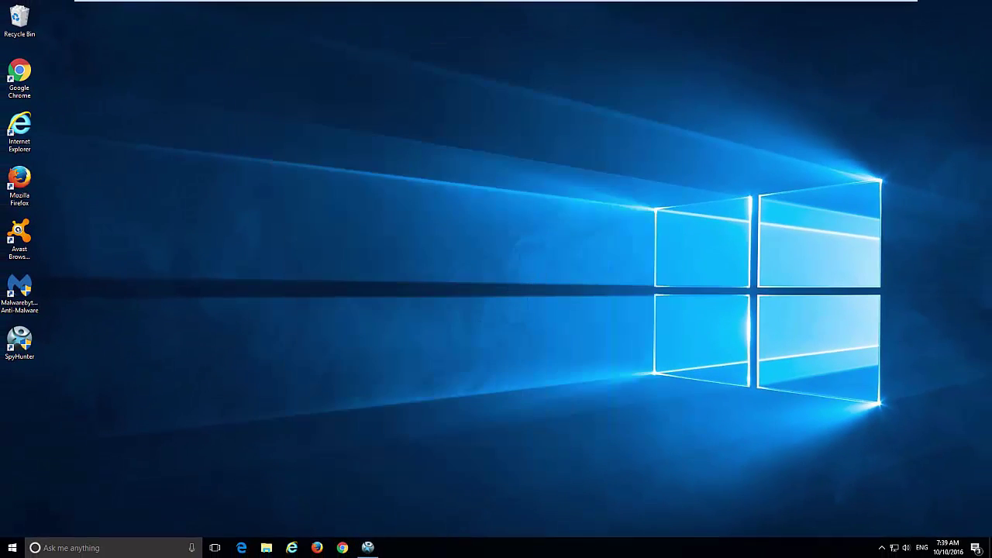
pyautogui.click(367, 548)
pyautogui.click(664, 64)
# - Switch to Avast Browser Cleanup and view the search provider choice offered for resetting Mozilla Firefox, without completing the cleanup
pyautogui.doubleClick(24, 239)
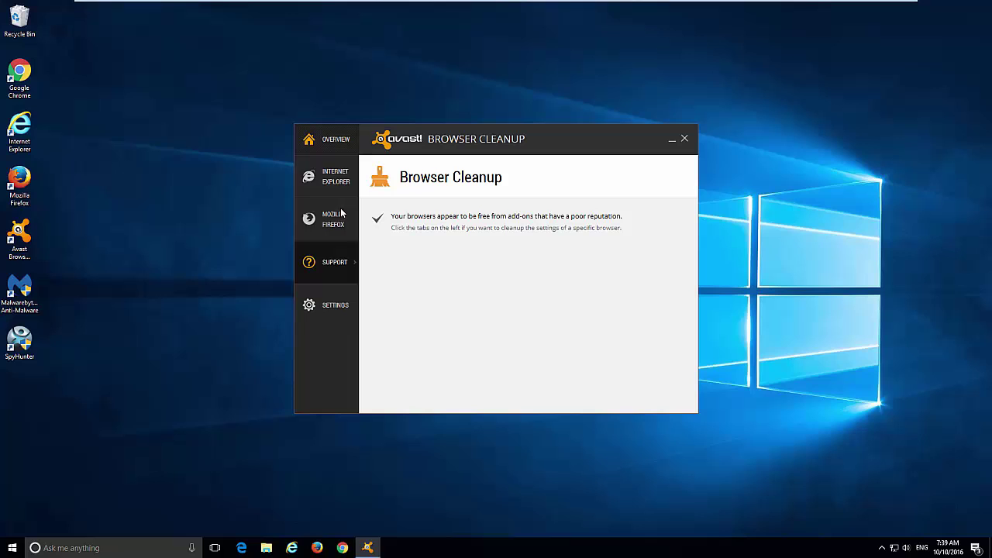
pyautogui.click(341, 180)
pyautogui.click(330, 226)
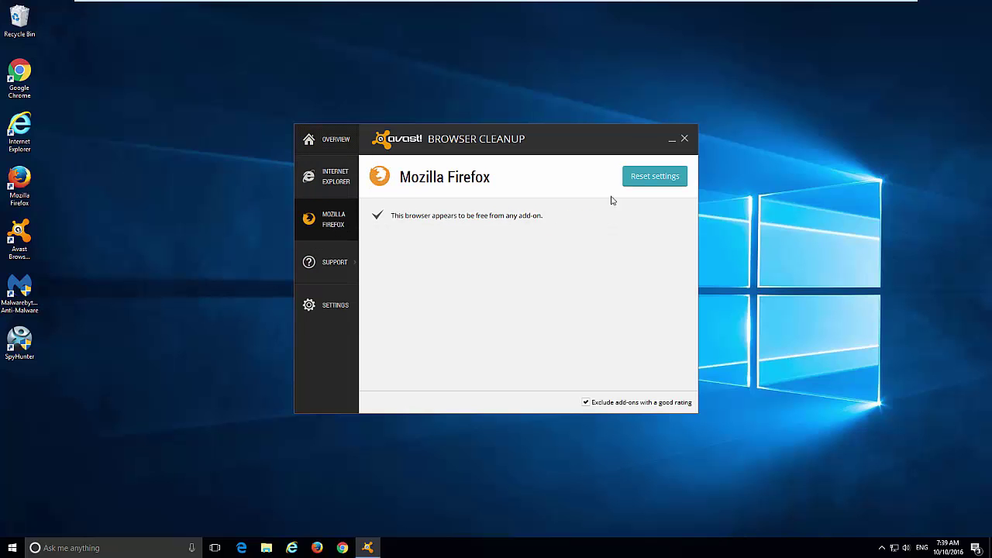
pyautogui.click(636, 183)
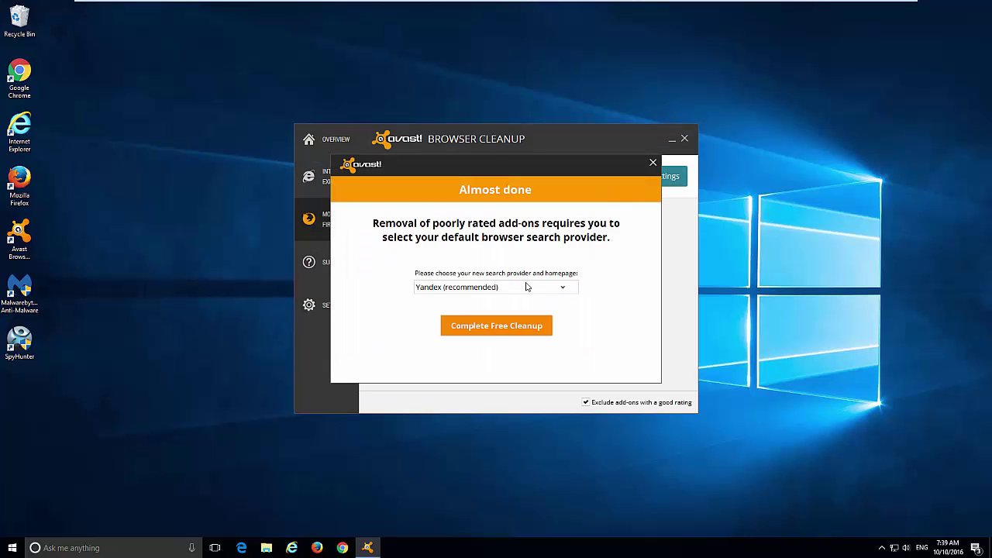
pyautogui.click(526, 287)
pyautogui.click(653, 163)
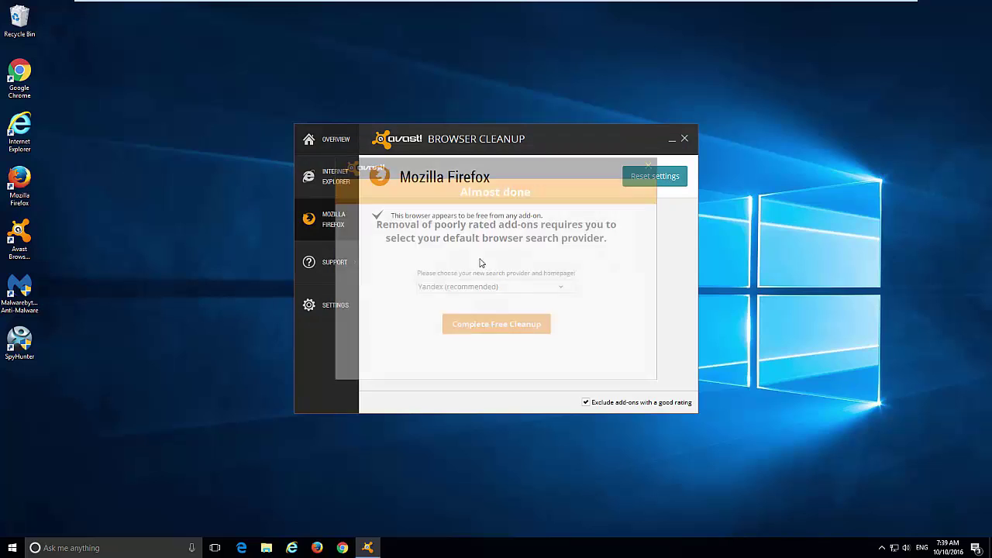
# - Check the add-on status of Internet Explorer and Mozilla Firefox in Avast Browser Cleanup, and close it
pyautogui.click(333, 186)
pyautogui.click(328, 220)
pyautogui.click(331, 180)
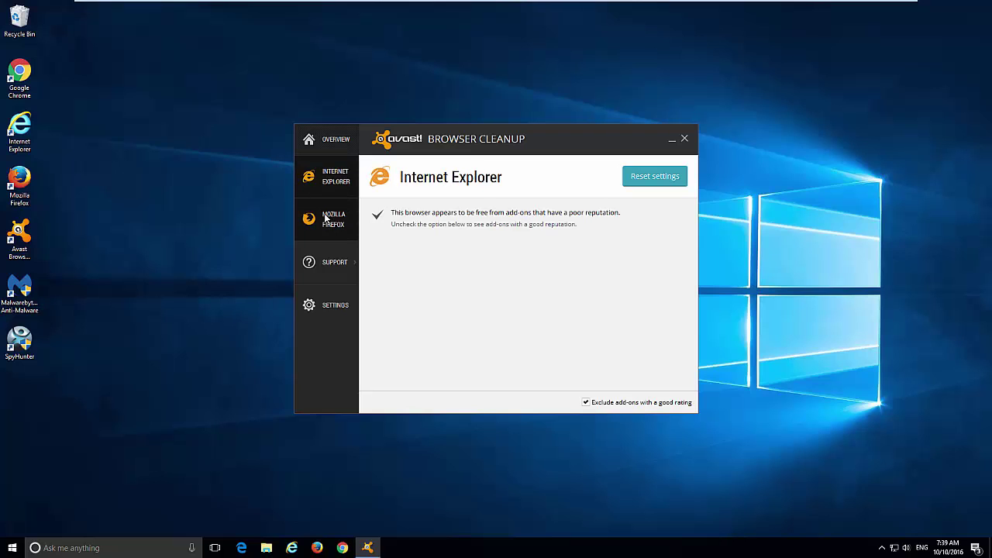
pyautogui.click(325, 219)
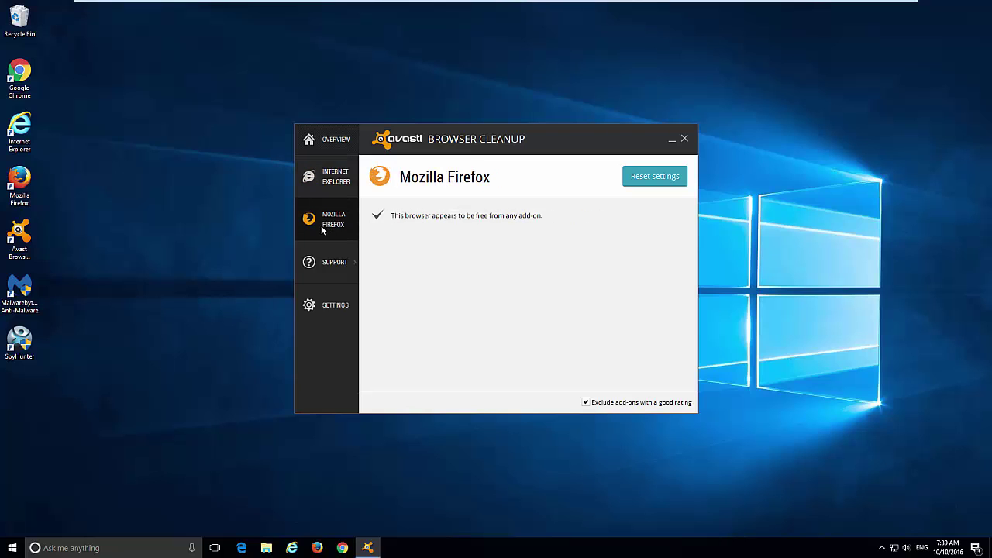
pyautogui.click(685, 139)
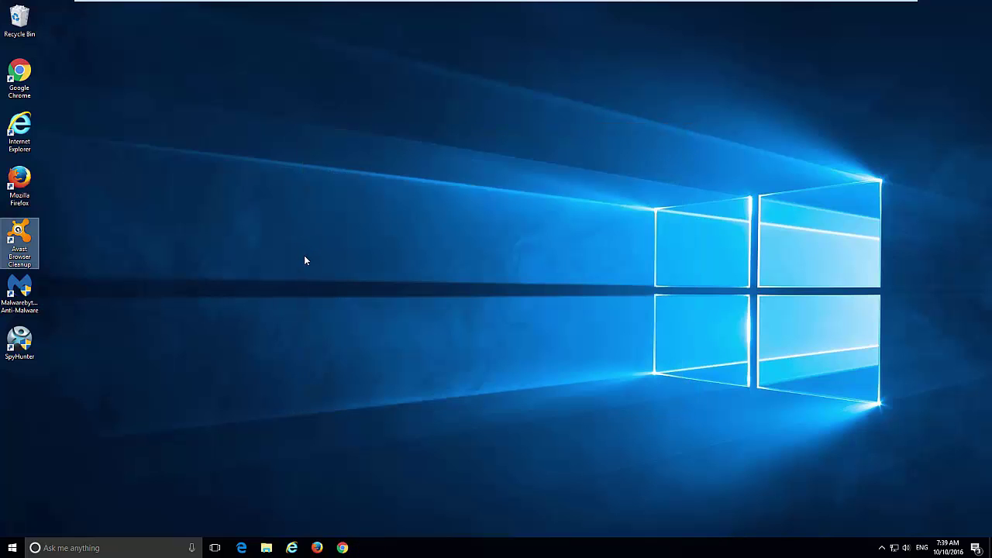